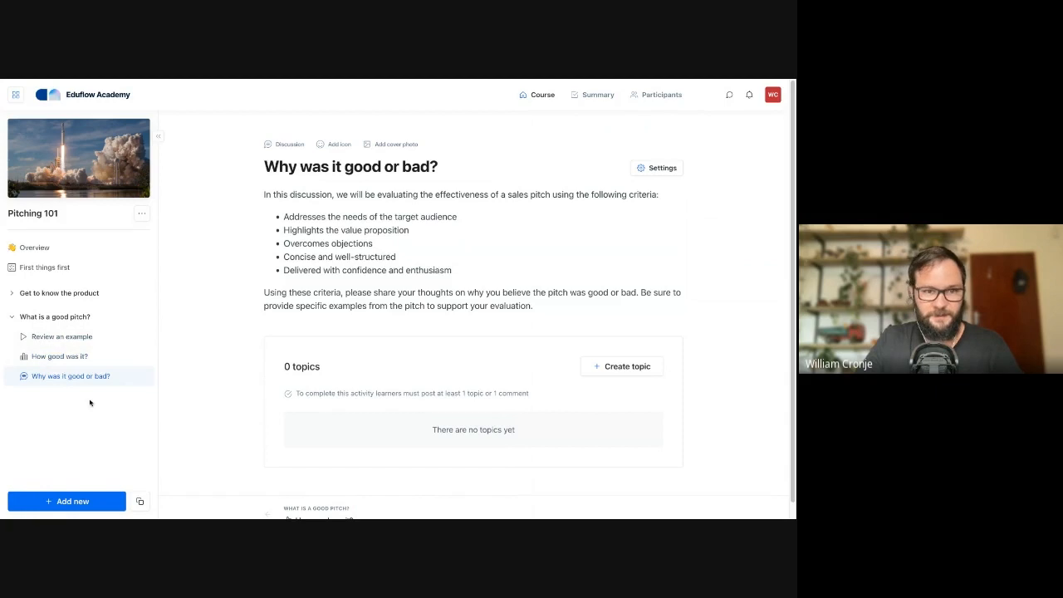
- Collapse the "What is a good pitch?" section and show the advanced activities available to add to the course
left_click(12, 318)
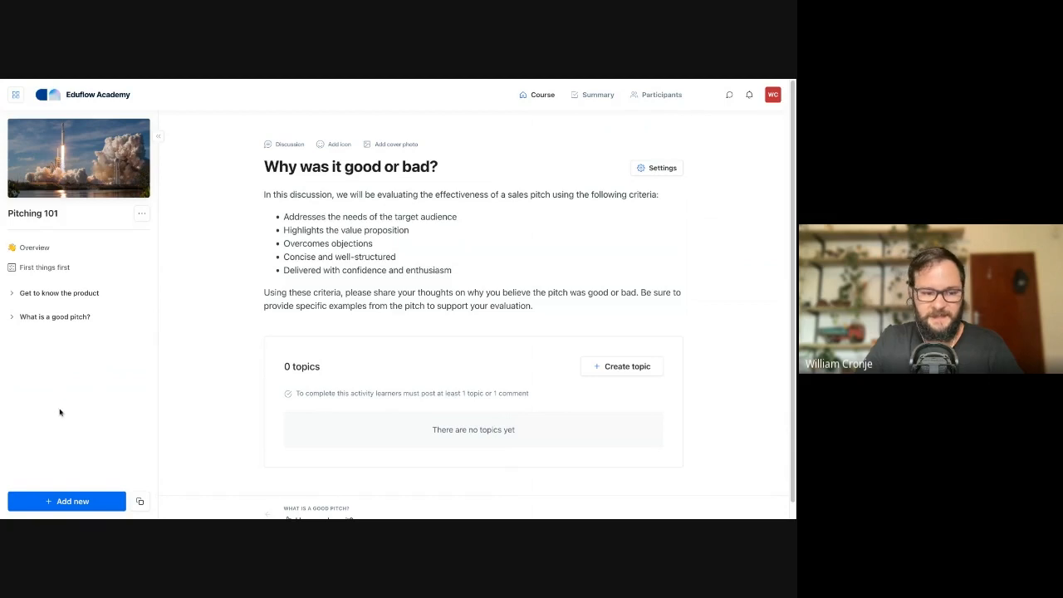
left_click(70, 504)
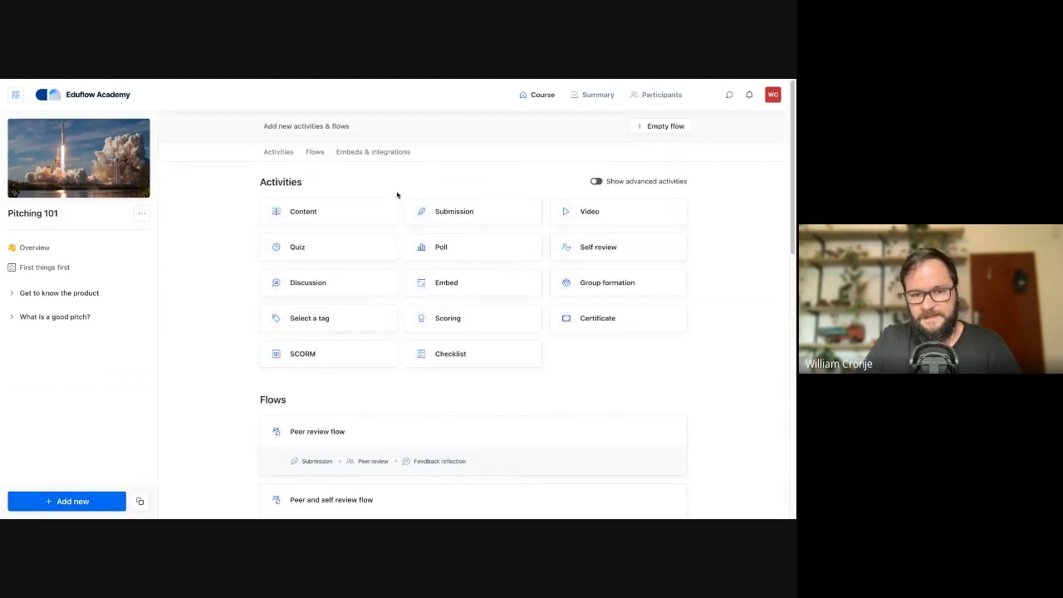
mouse_move(423, 212)
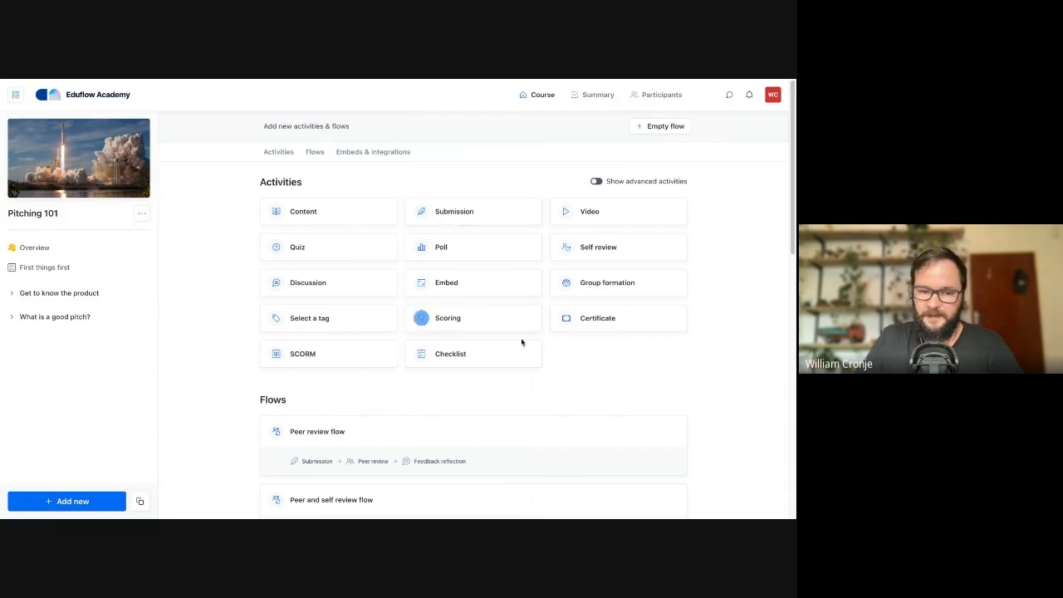
left_click(598, 184)
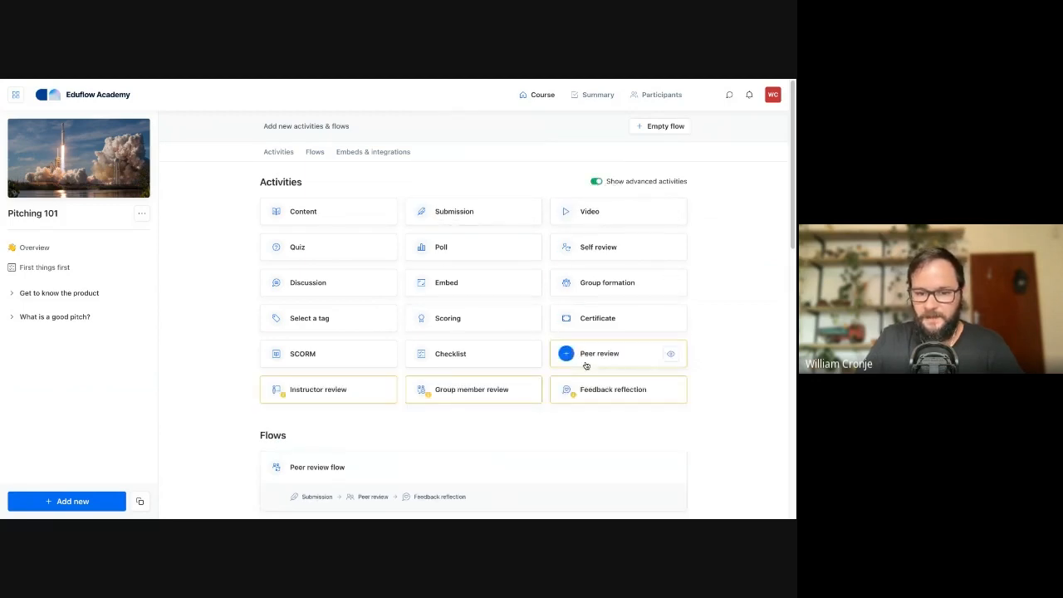
mouse_move(579, 359)
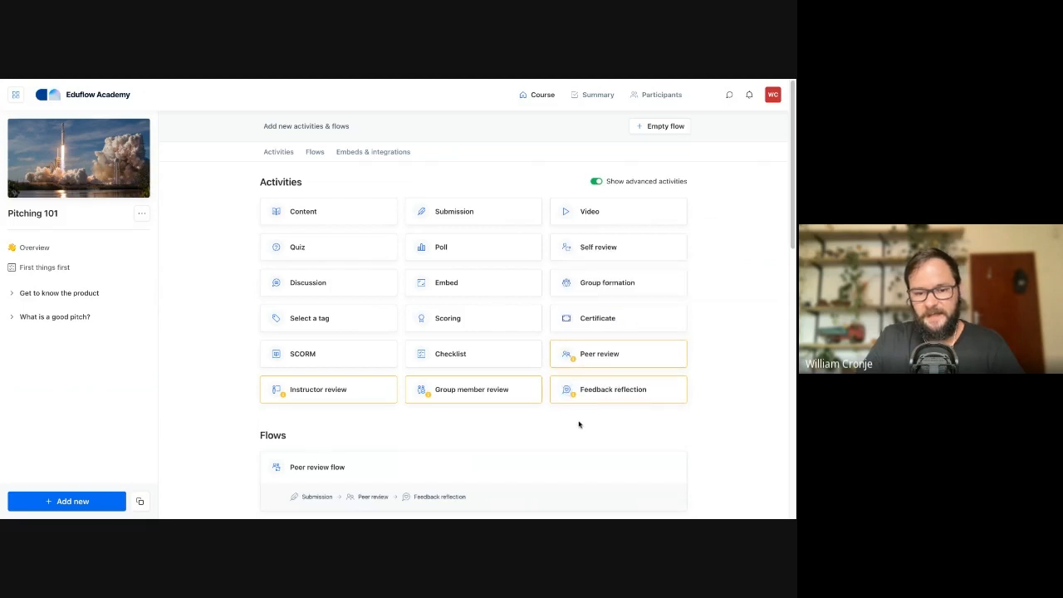
mouse_move(574, 397)
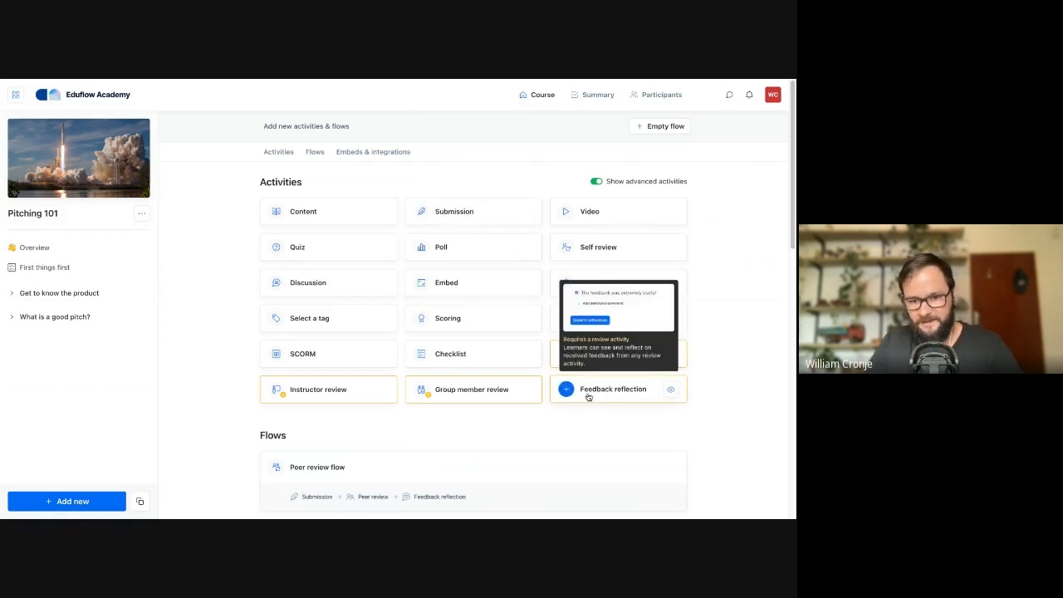
- Add a Peer review flow with submission, peer review and feedback reflection to the Pitching 101 course
scroll(433, 428, "down", 1)
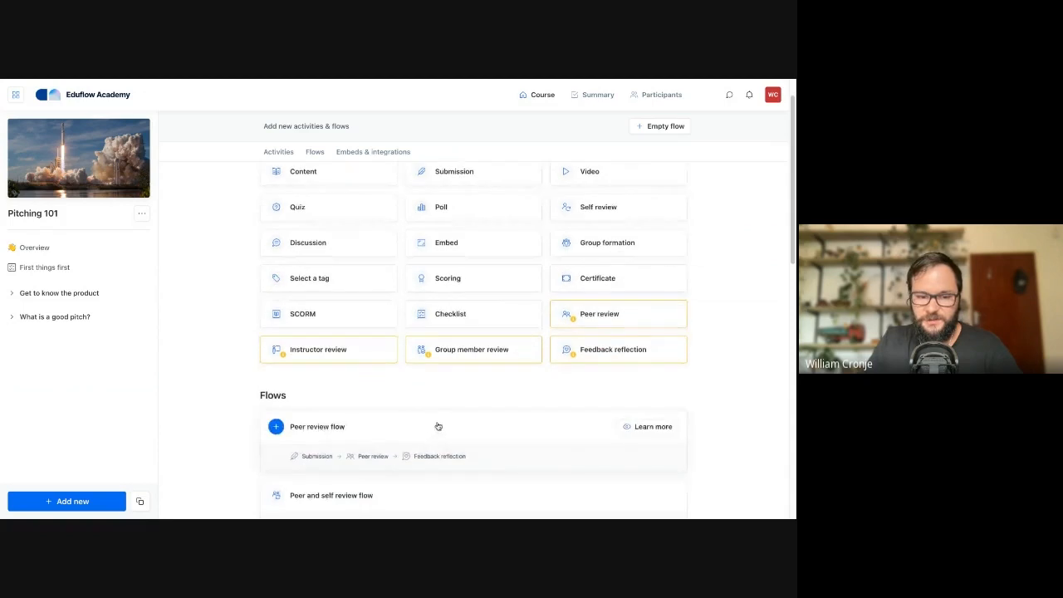
scroll(379, 419, "down", 2)
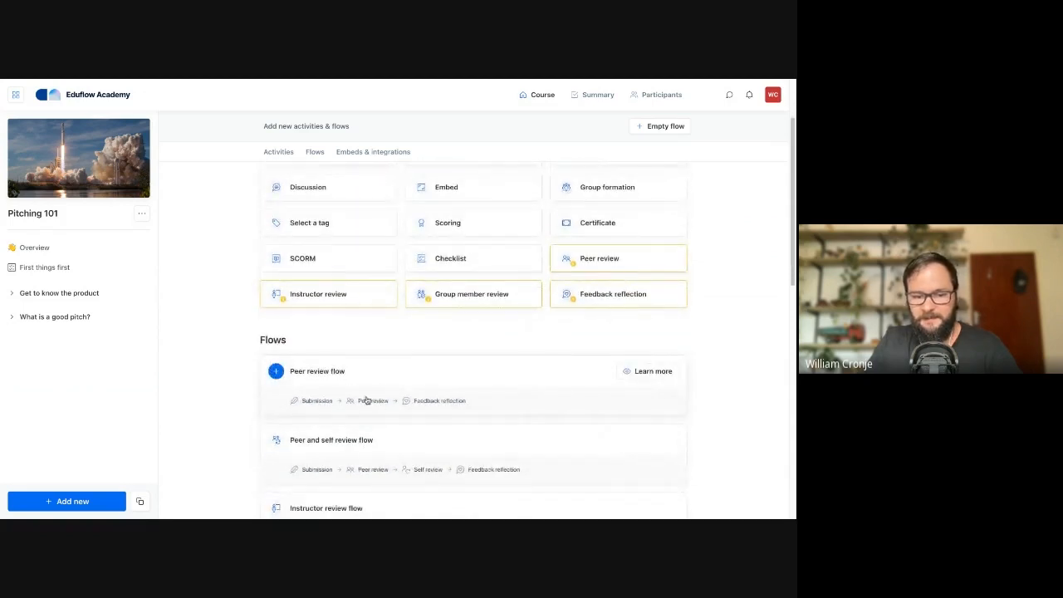
left_click(276, 373)
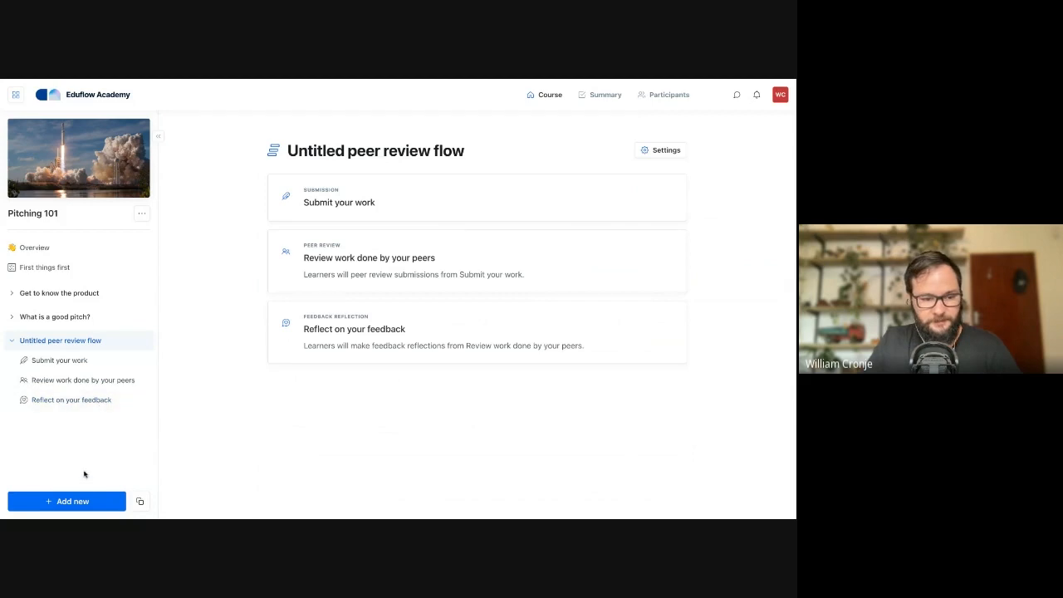
- Examine the other ready-made flows available to add, including peer and self review, instructor review, self review and group member review
left_click(73, 502)
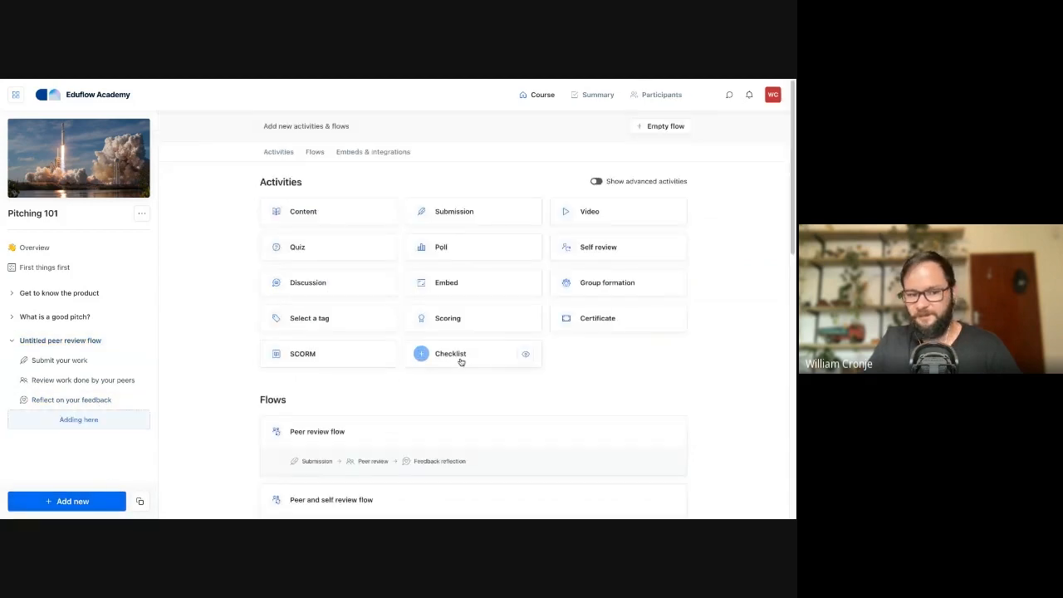
scroll(427, 398, "down", 1)
scroll(426, 400, "down", 2)
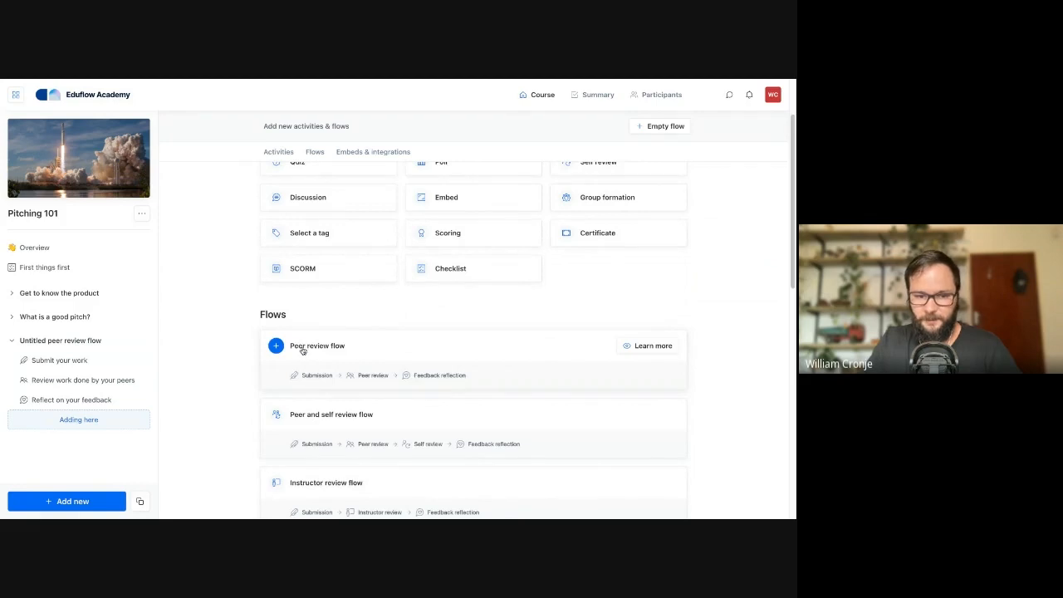
scroll(307, 356, "down", 1)
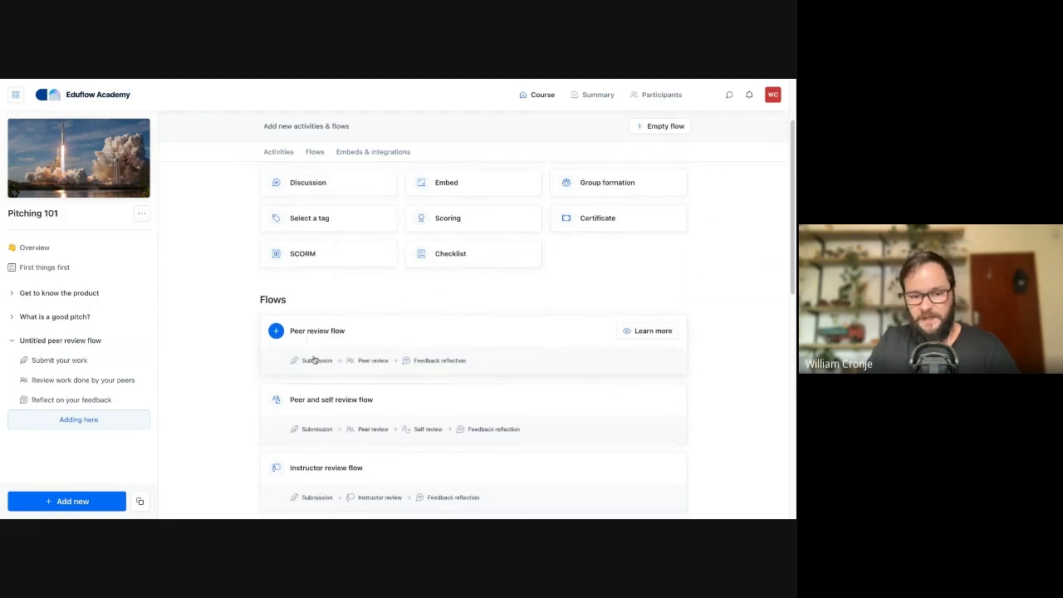
scroll(307, 407, "down", 1)
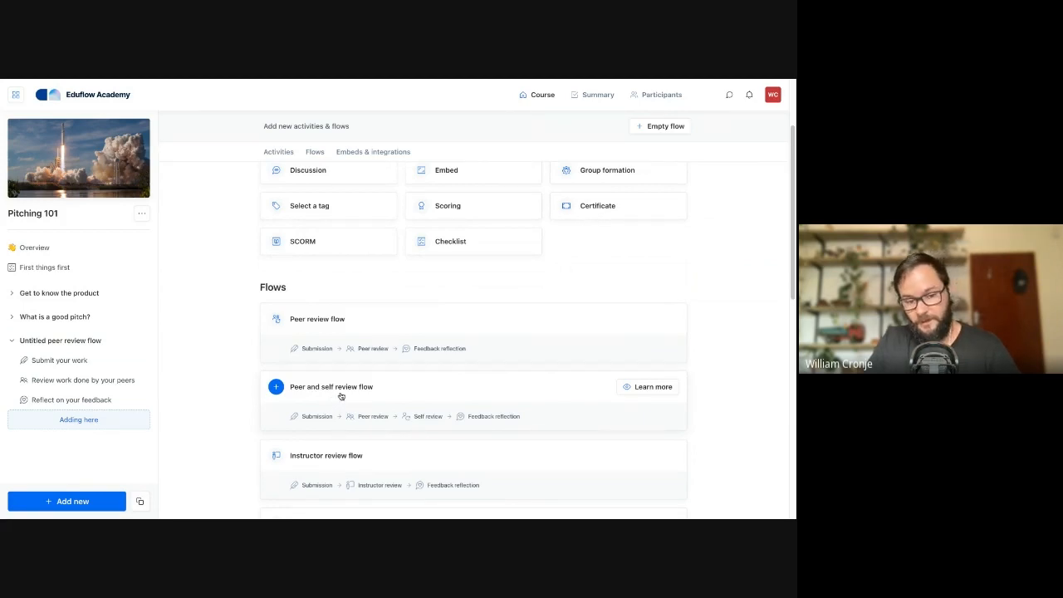
scroll(226, 420, "down", 1)
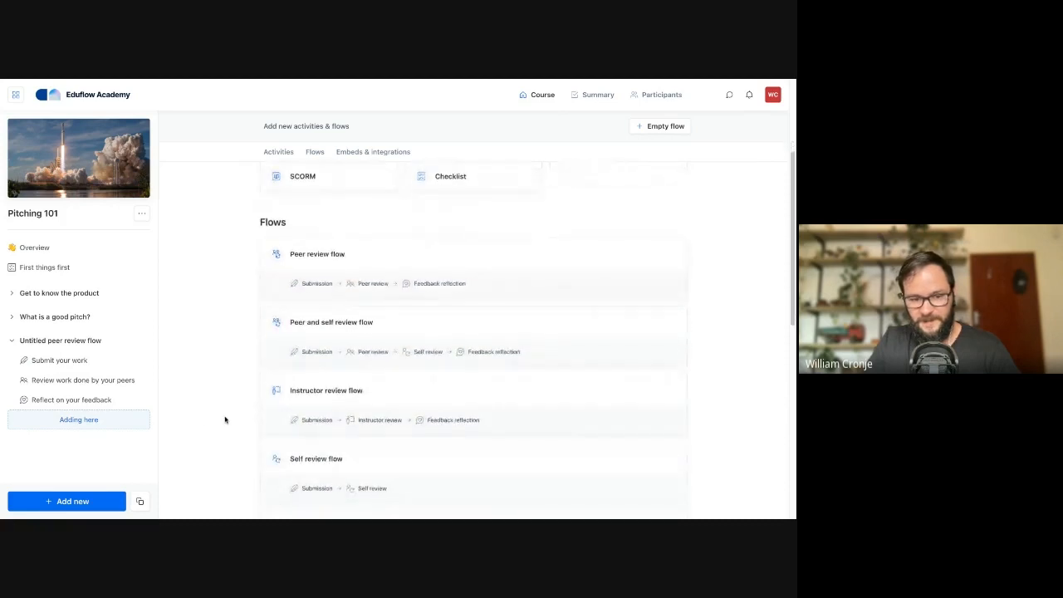
scroll(228, 418, "down", 1)
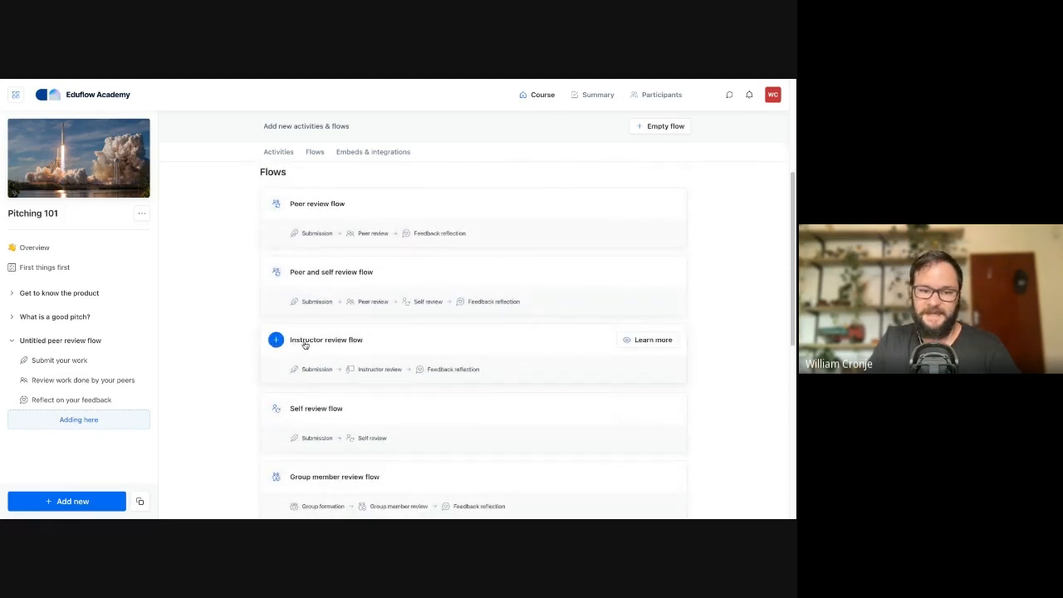
scroll(259, 420, "down", 1)
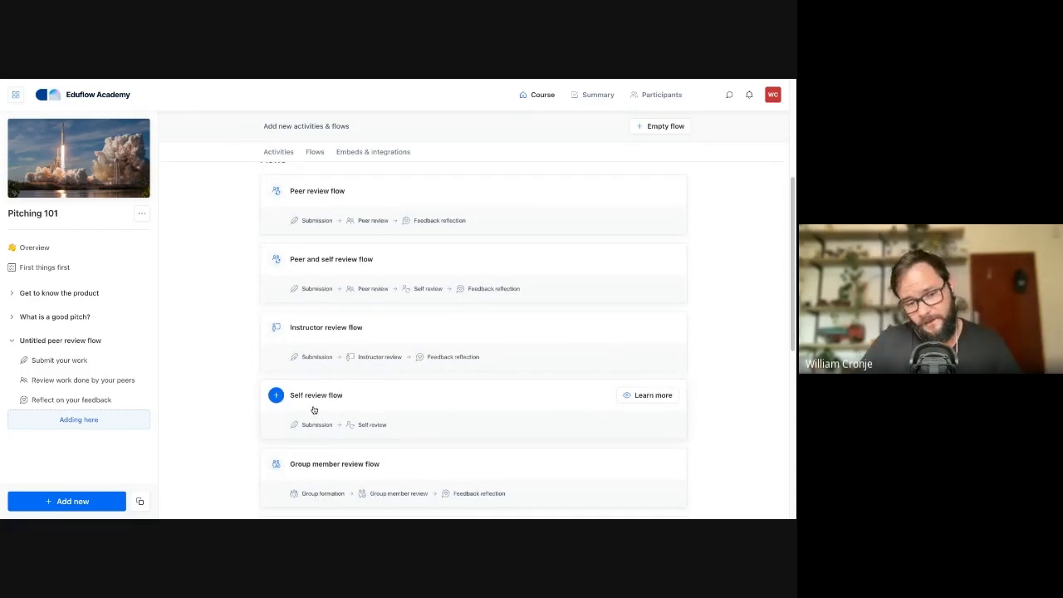
scroll(289, 403, "down", 2)
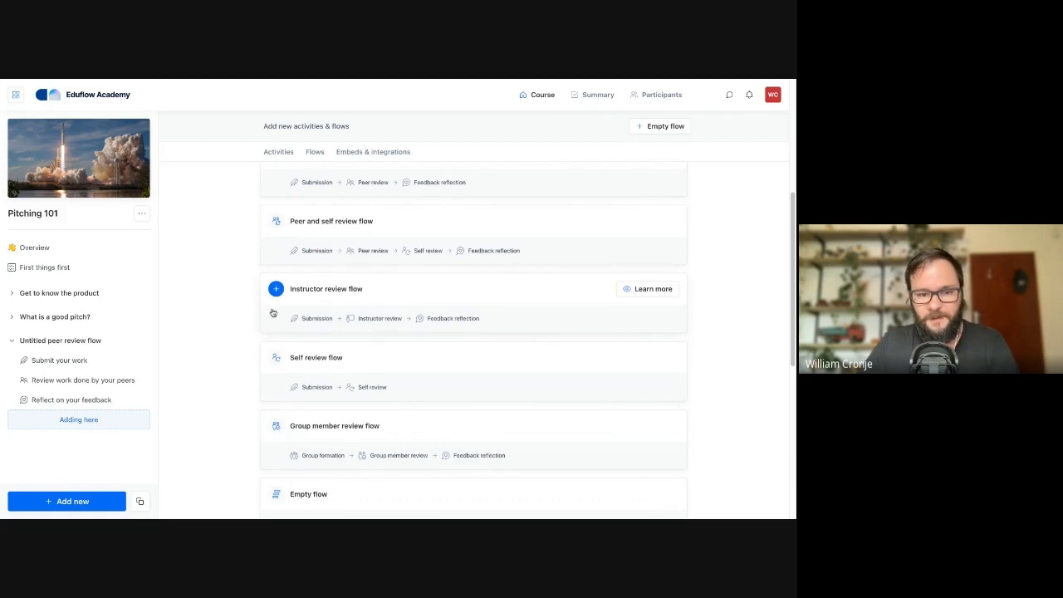
scroll(292, 373, "up", 1)
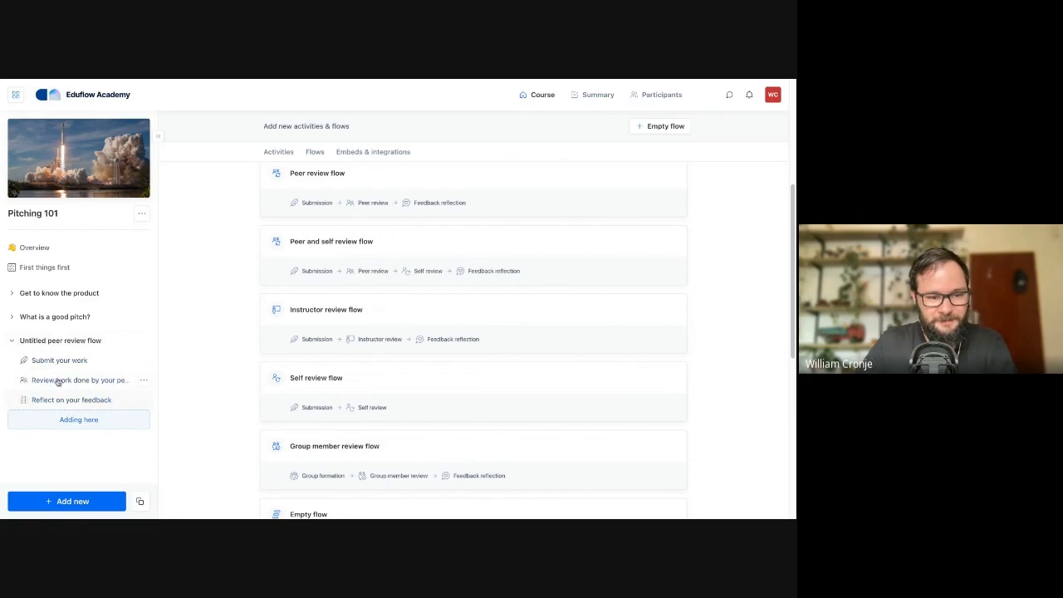
- Rename the untitled peer review flow to "Practice your first pitch"
left_click(49, 343)
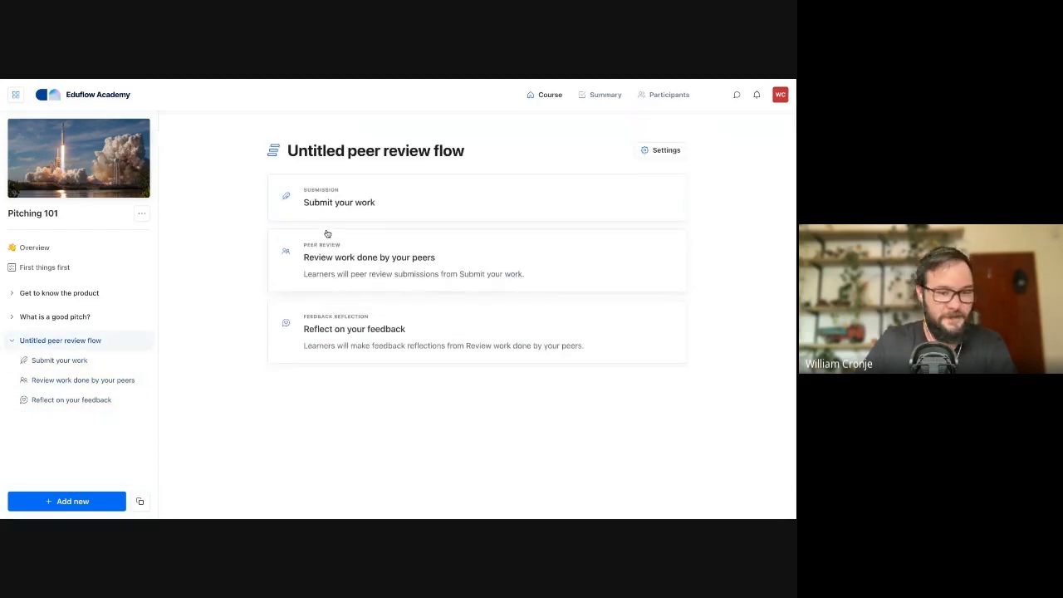
triple_click(342, 153)
type("P")
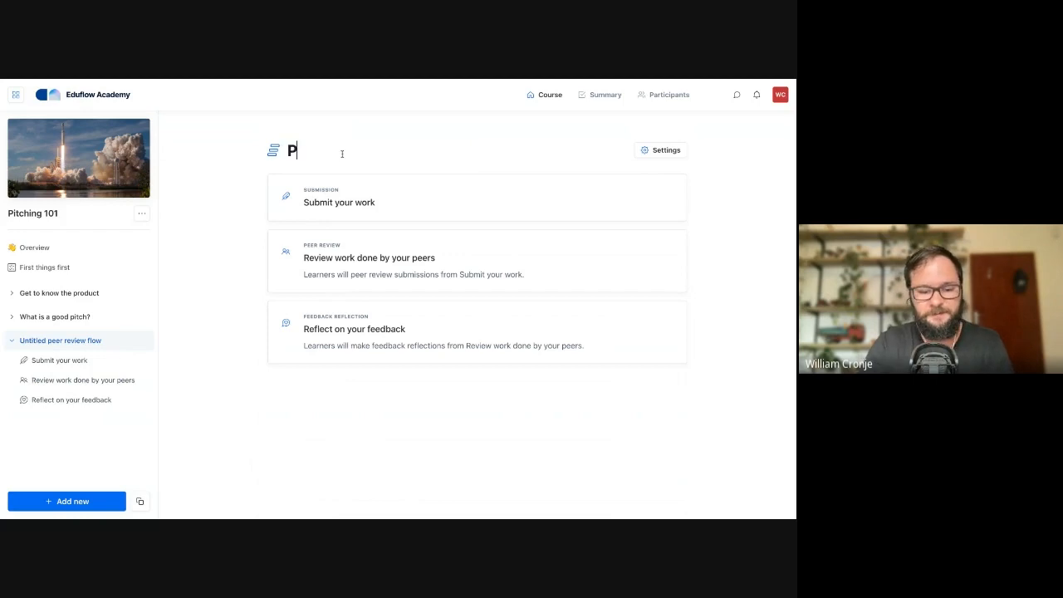
type("ractice you")
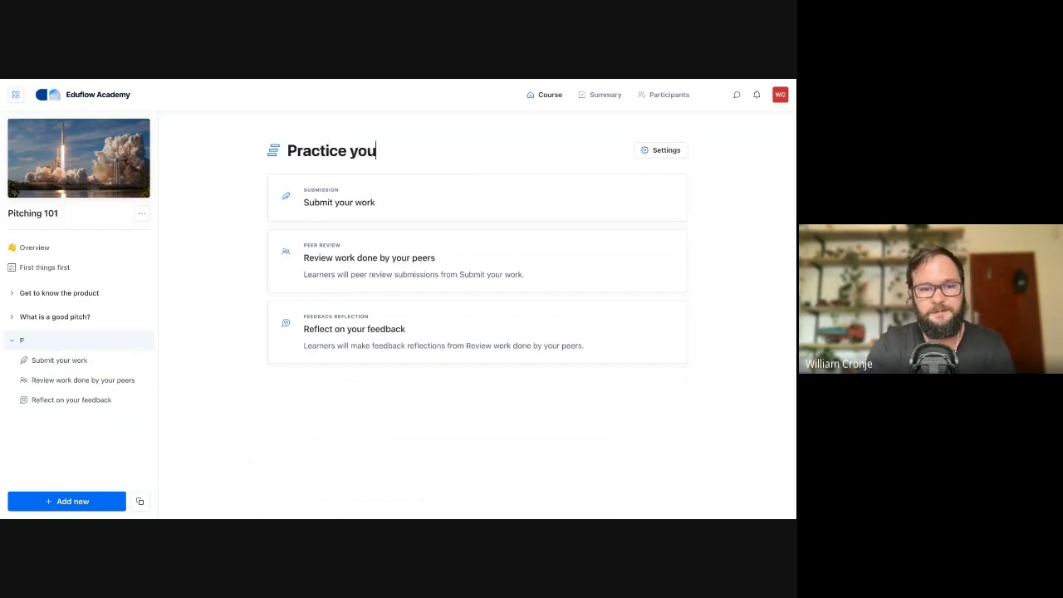
type("r first pitch")
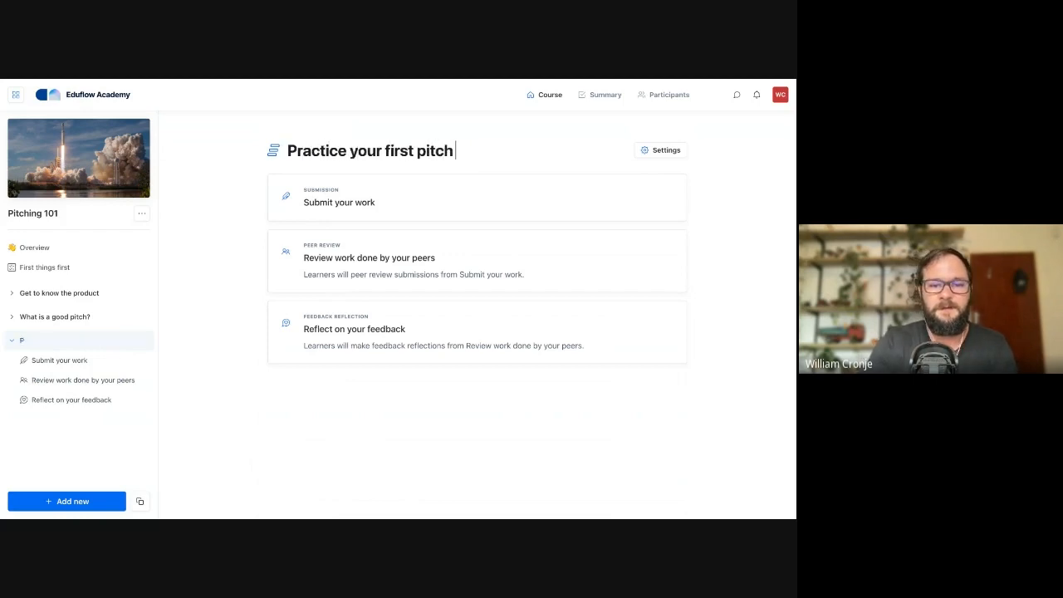
- Replace the "Submit your work" description with instructions to record and submit a sales pitch video and review at least one other learner's
left_click(73, 367)
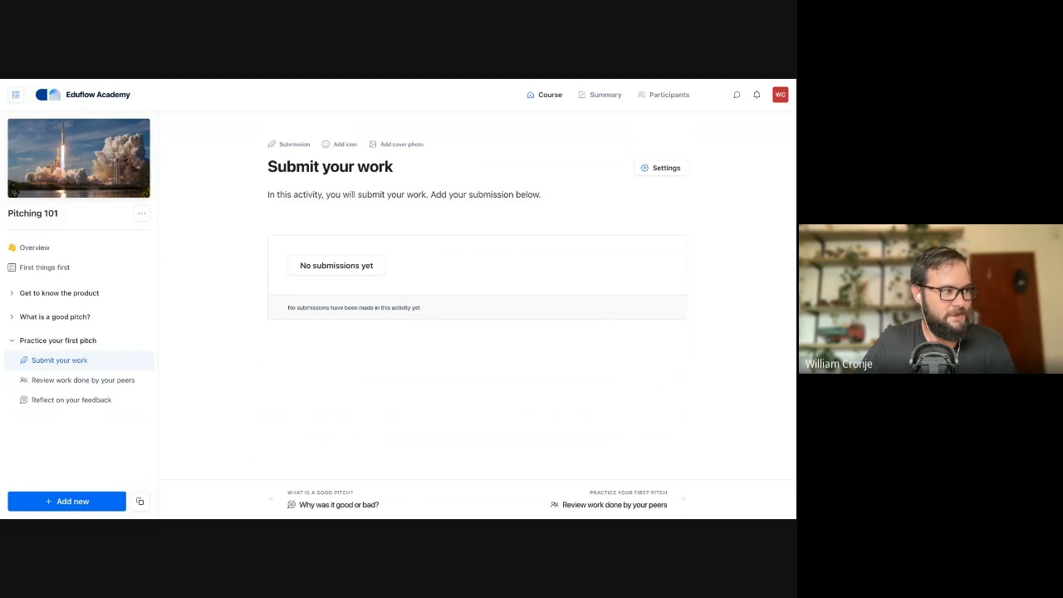
triple_click(352, 196)
type("You now have the opportunity to practice your sales pitch skills by recording and submitting a video of yourself delivering a sales pitch. Before beginning the activity, take the time to research your target audience and product or service, and practice your pitch. When you are ready, record your video and submit it for review. You will then be assigned to review and provide feedback on at least one other learner's video.")
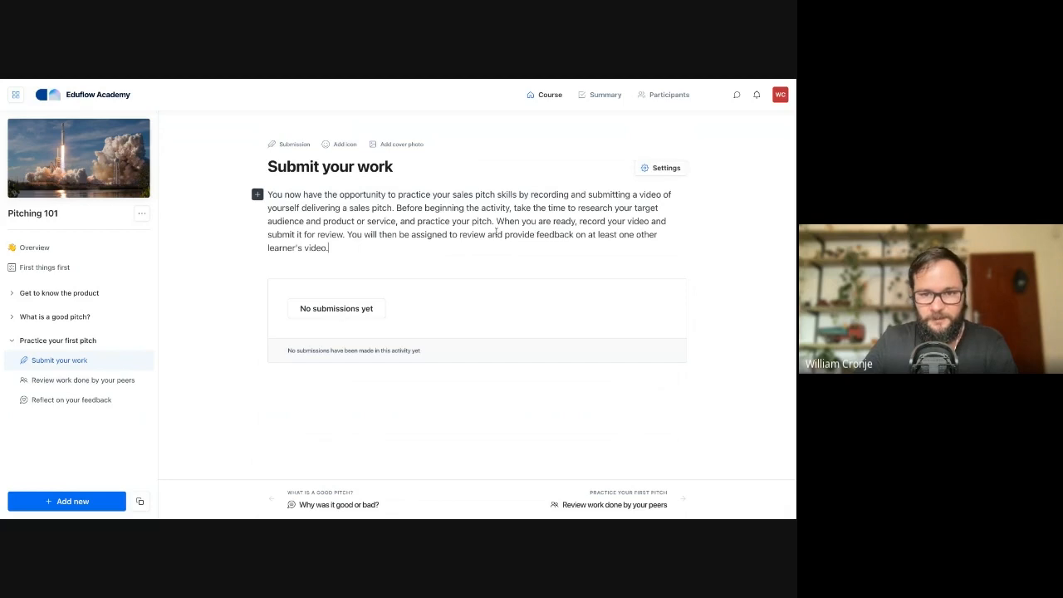
- Disallow the File and Google Drive submission formats in the "Submit your work" activity settings
left_click(657, 168)
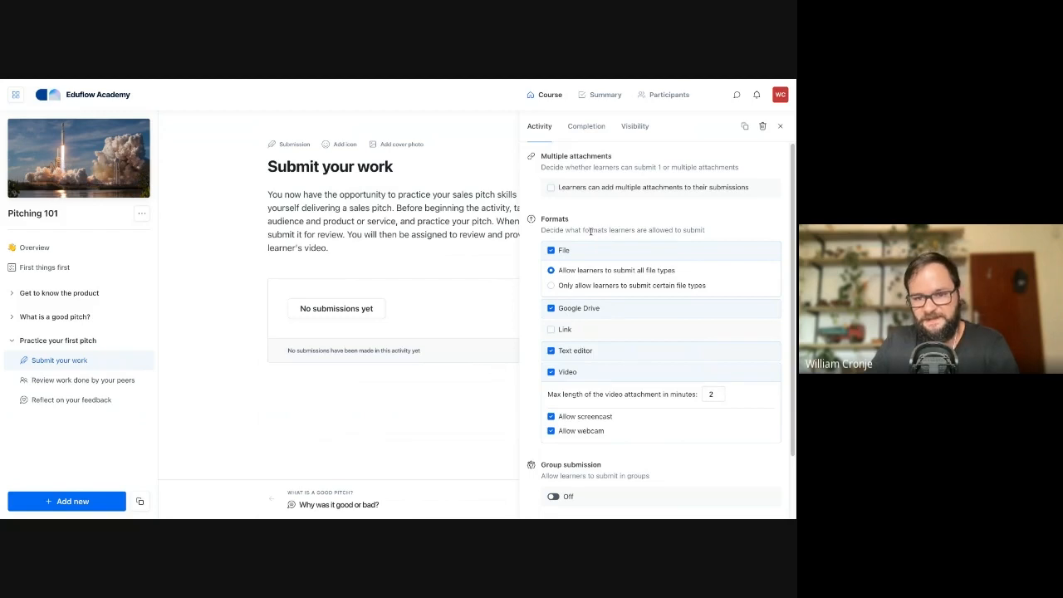
scroll(591, 232, "down", 1)
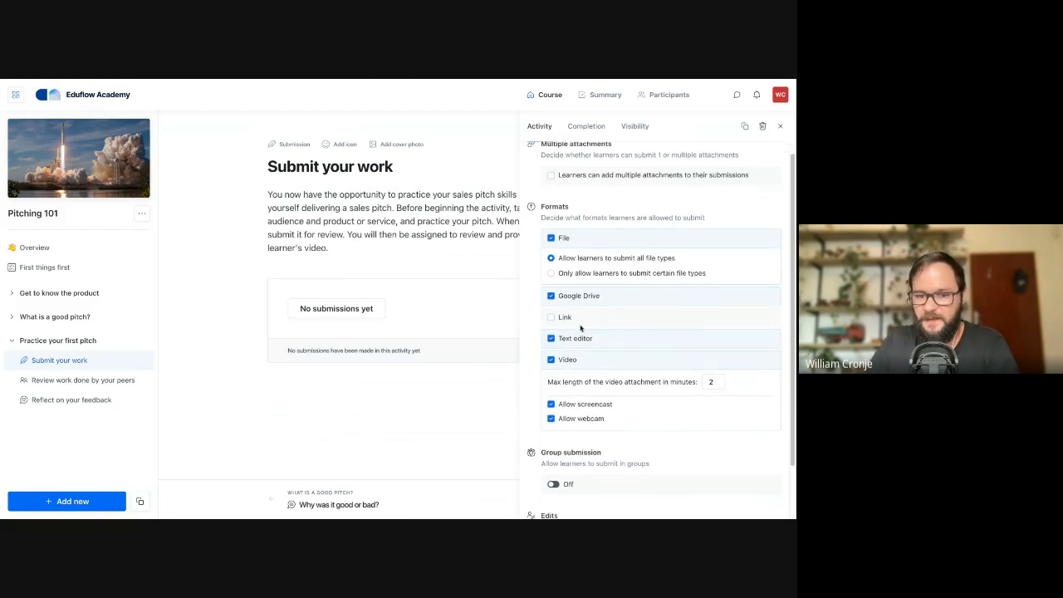
left_click(550, 239)
left_click(551, 259)
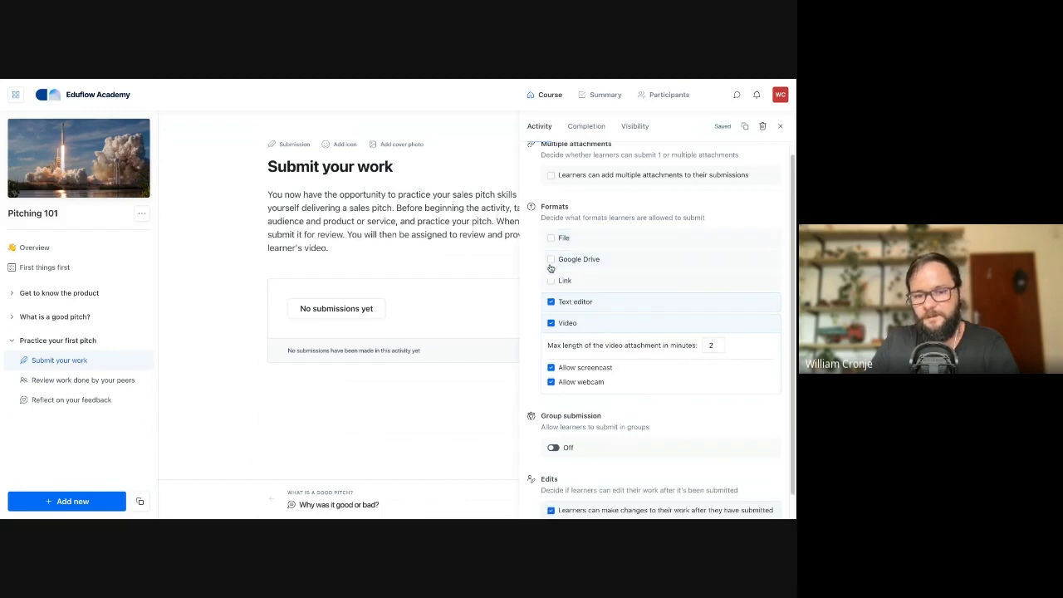
left_click(552, 304)
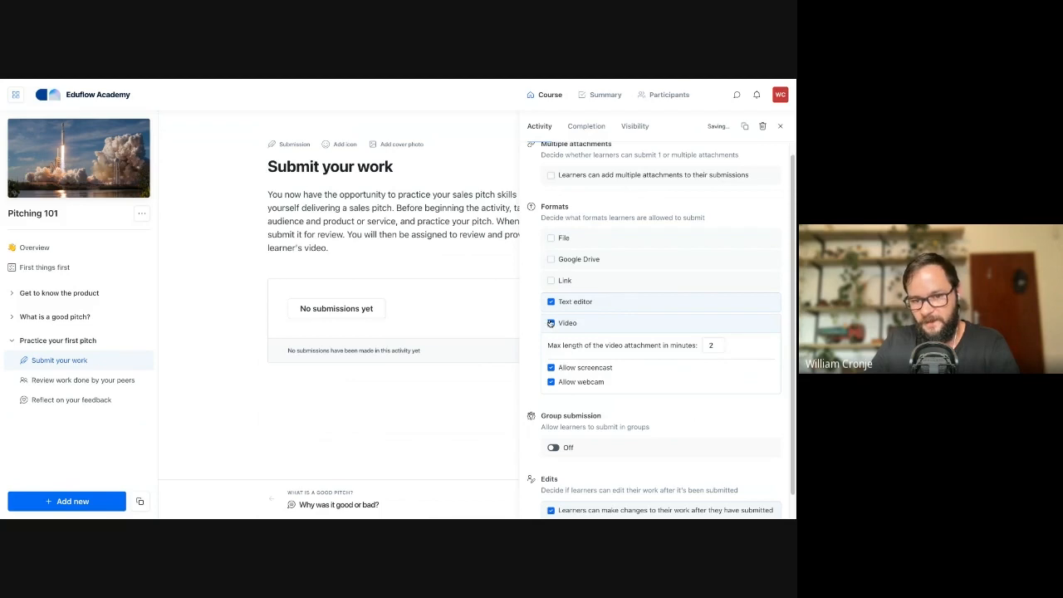
left_click(551, 302)
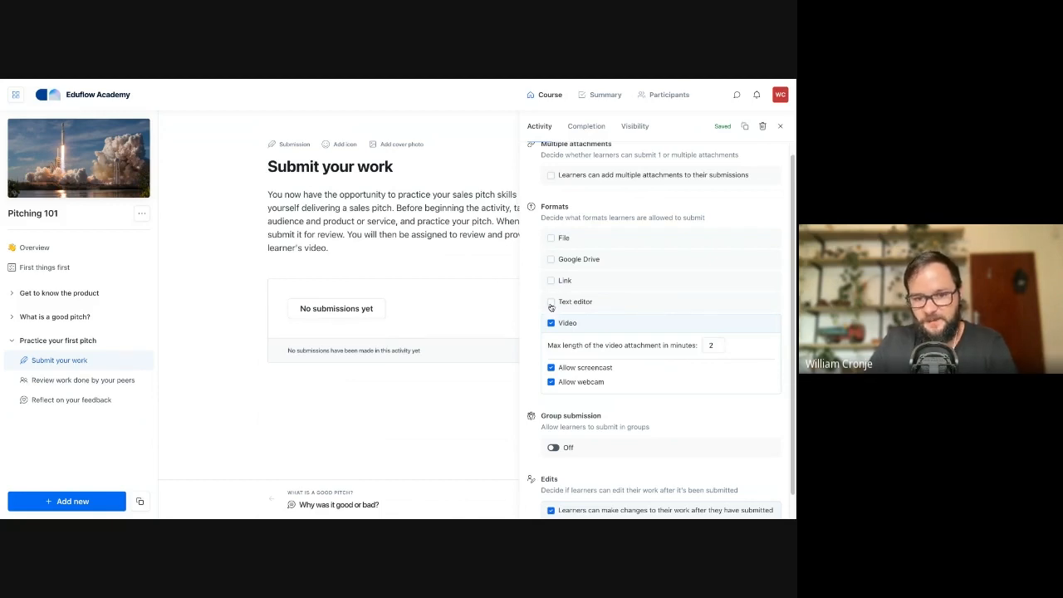
left_click(551, 305)
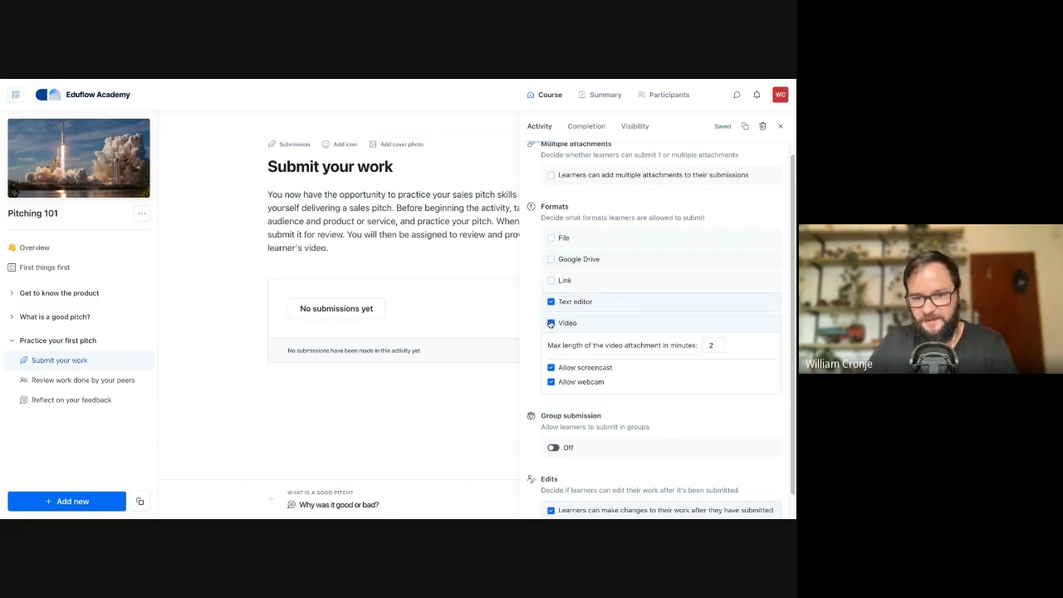
- Review the group submission, edits and multiple attachments settings of the submission activity and close its settings
scroll(545, 367, "down", 1)
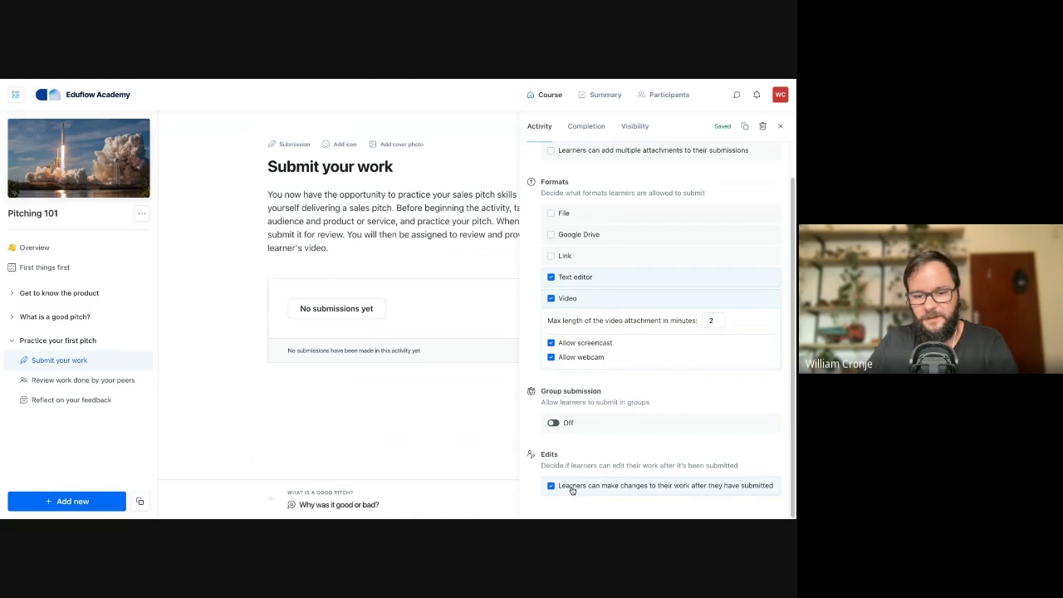
scroll(581, 485, "up", 2)
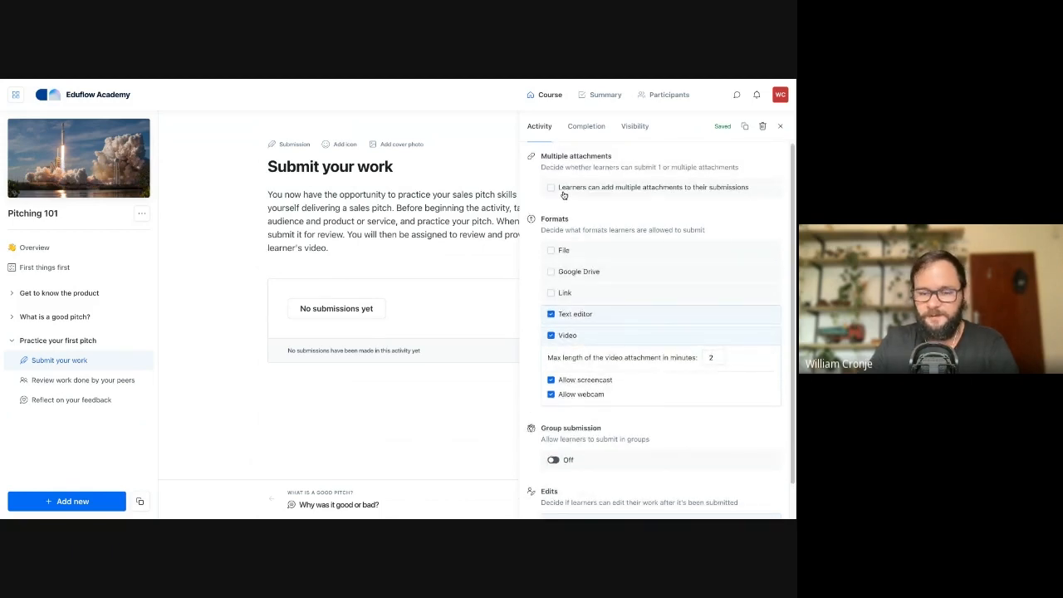
left_click(389, 394)
- Open the first question of the "Review work done by your peers" feedback rubric for editing and select its text
left_click(71, 381)
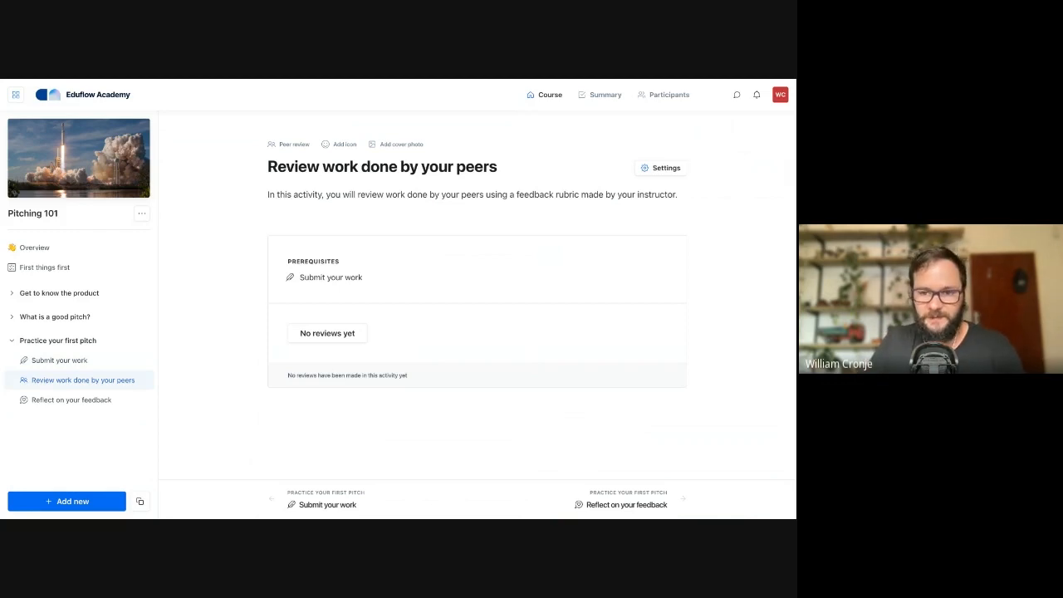
left_click(662, 168)
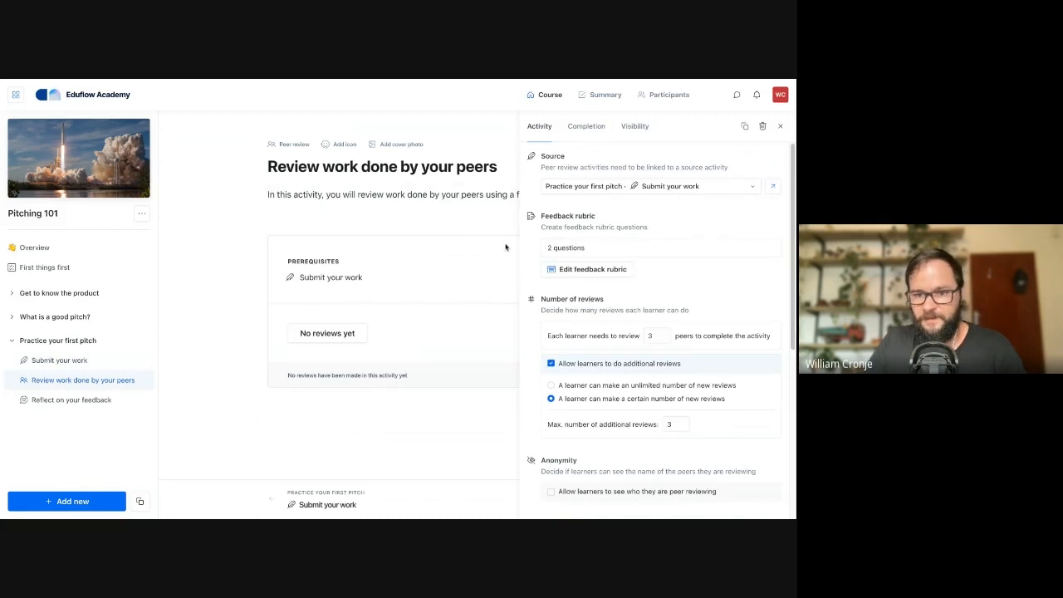
left_click(565, 273)
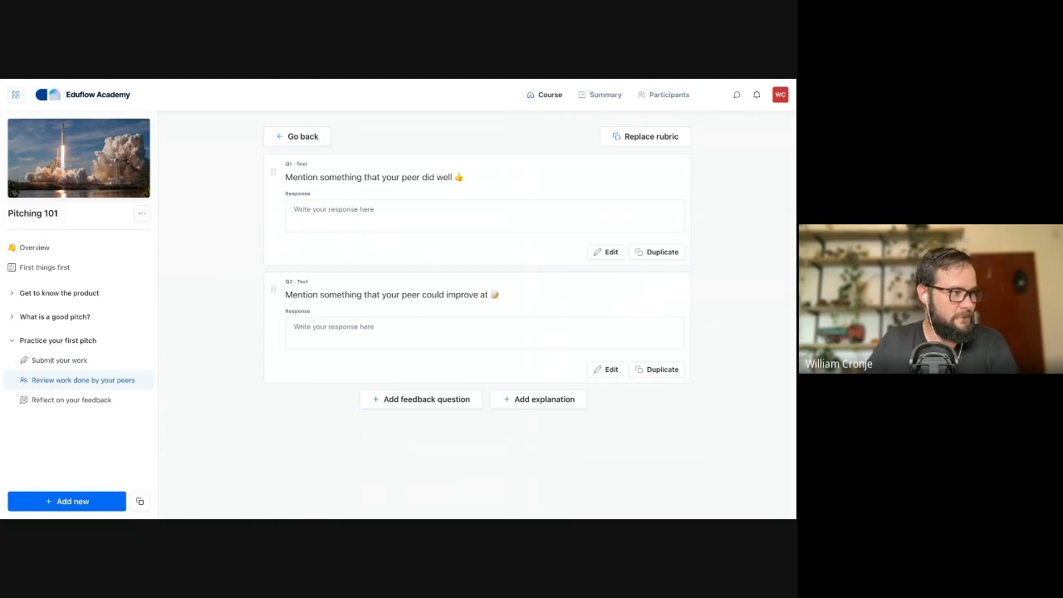
left_click(606, 255)
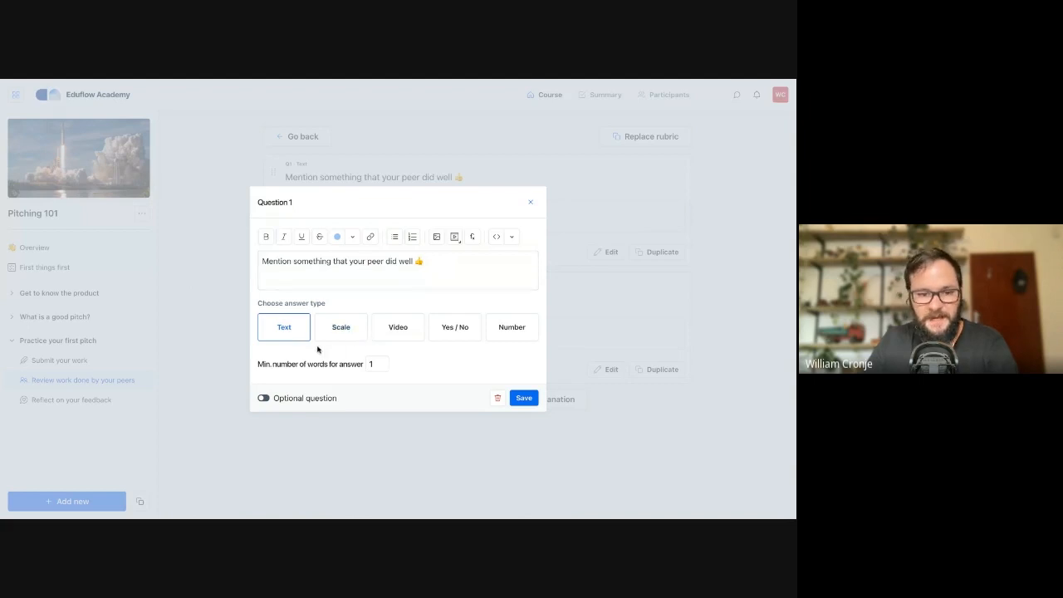
triple_click(332, 263)
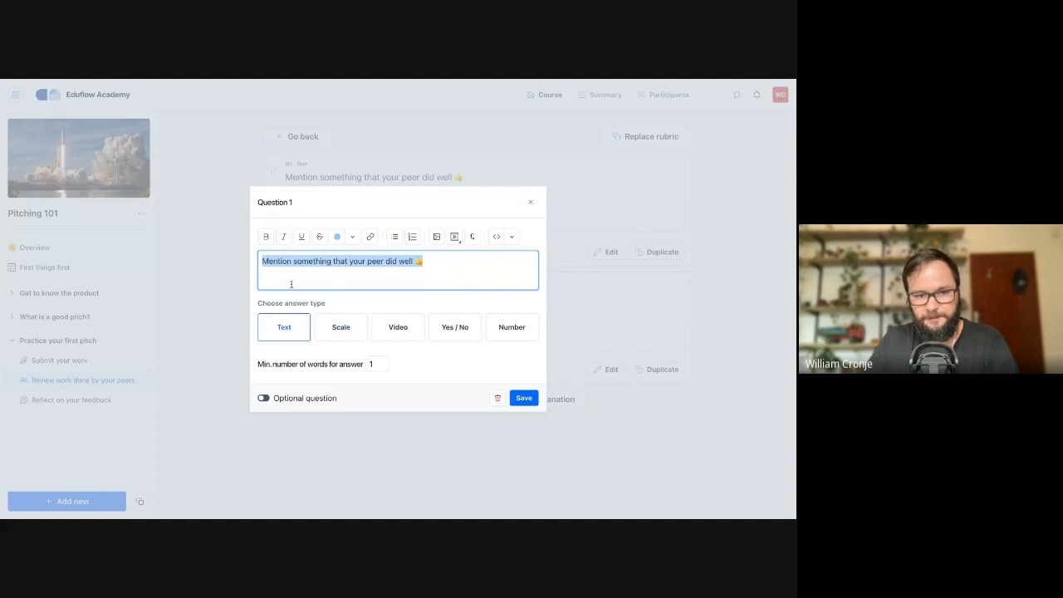
- Compare the options of the Scale, Video, Yes / No and Number answer types for the first rubric question
left_click(342, 327)
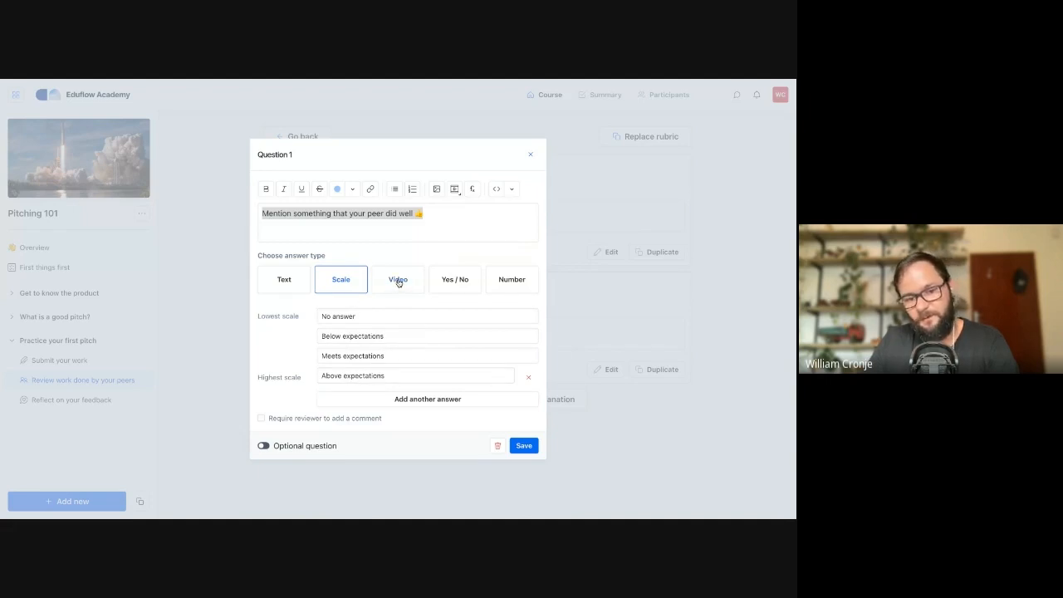
left_click(448, 287)
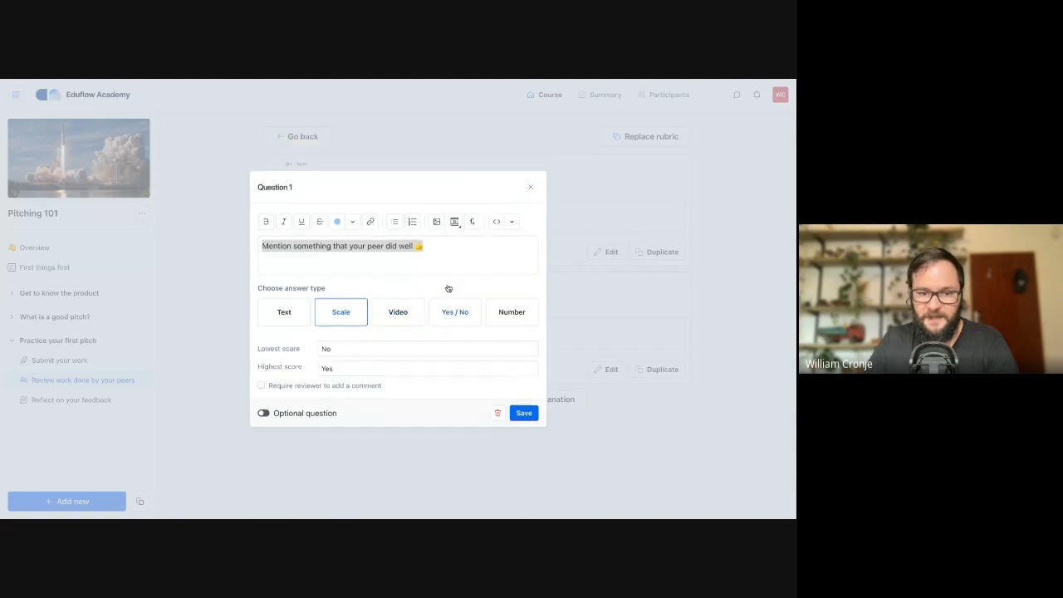
left_click(387, 313)
left_click(455, 280)
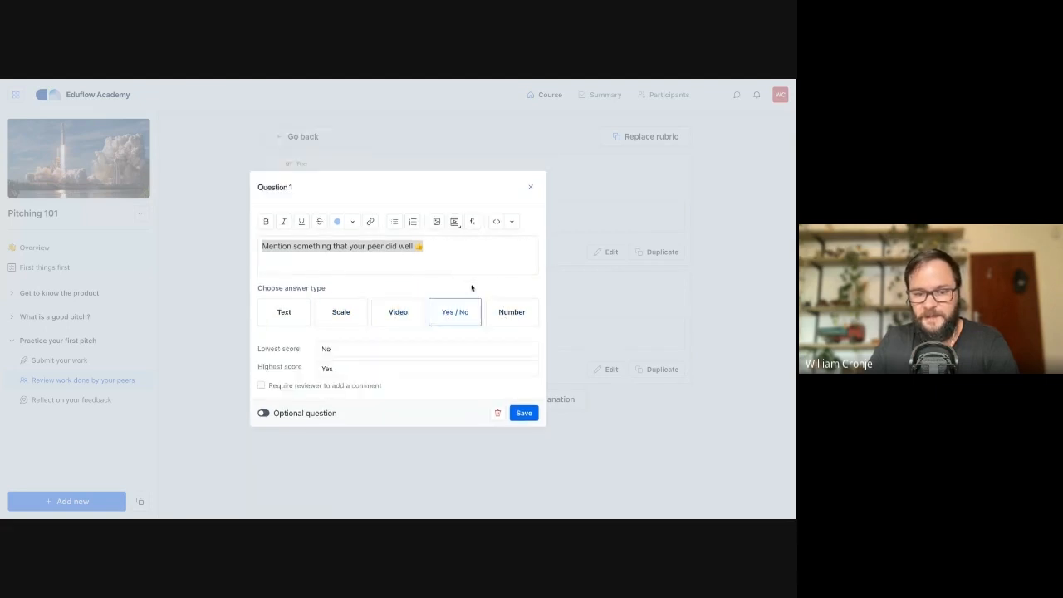
left_click(509, 310)
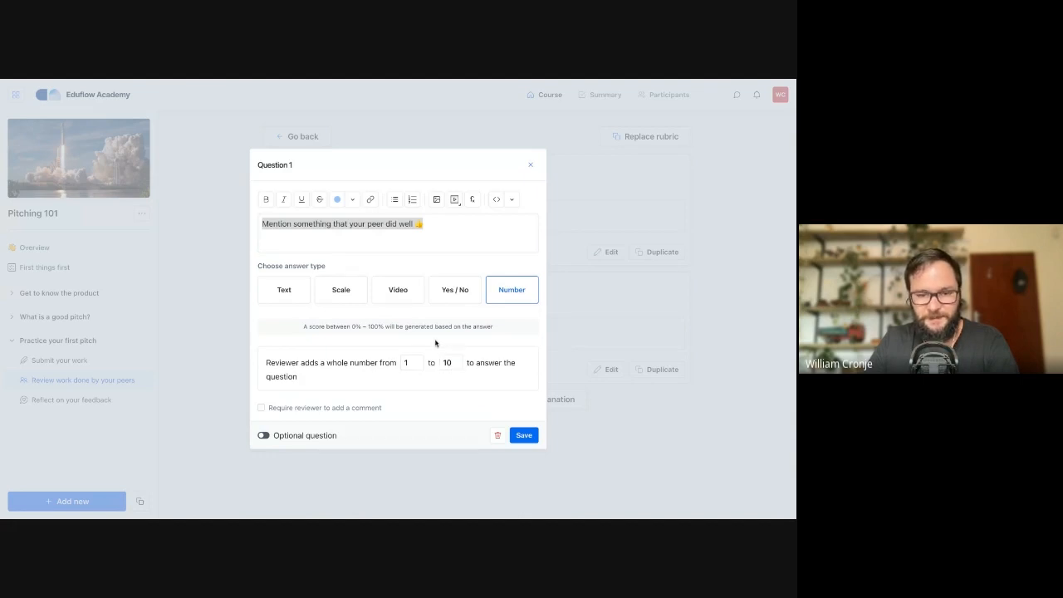
- Make question 1 a Scale question titled "It addresses the needs of the target audience", with an explanation and the italic line "Add a comment to justify your answer"
left_click(338, 292)
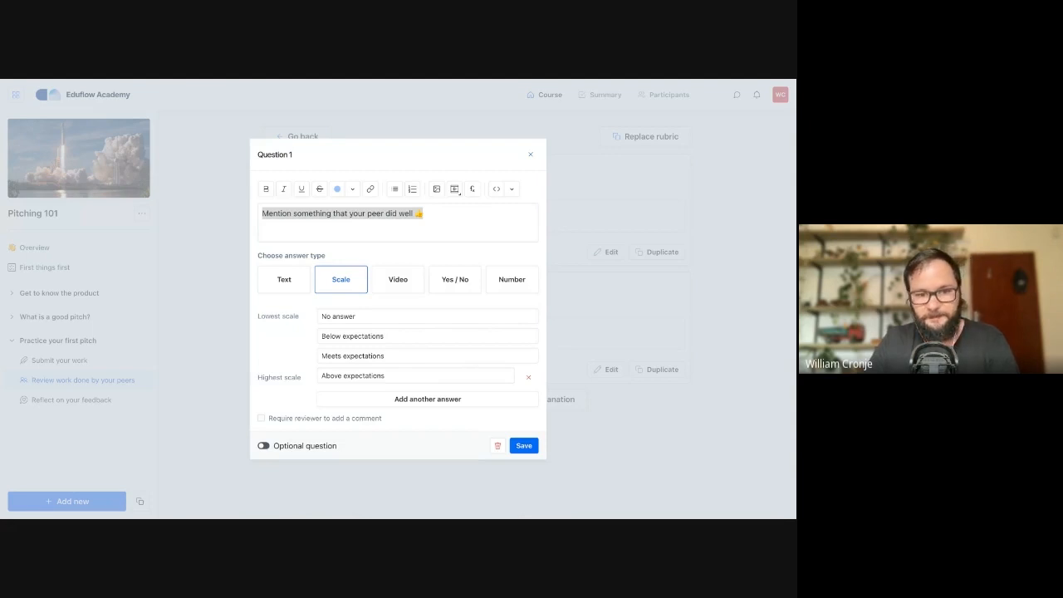
type("It addresses the needs of the target audience An effective sales pitch should be tailored to the specific needs and pain points of the target audience. By understanding the customer's needs and presenting the product or service as a solution to those needs, the sales pitch is more likely to be successful.  Add a comment to justify your answer")
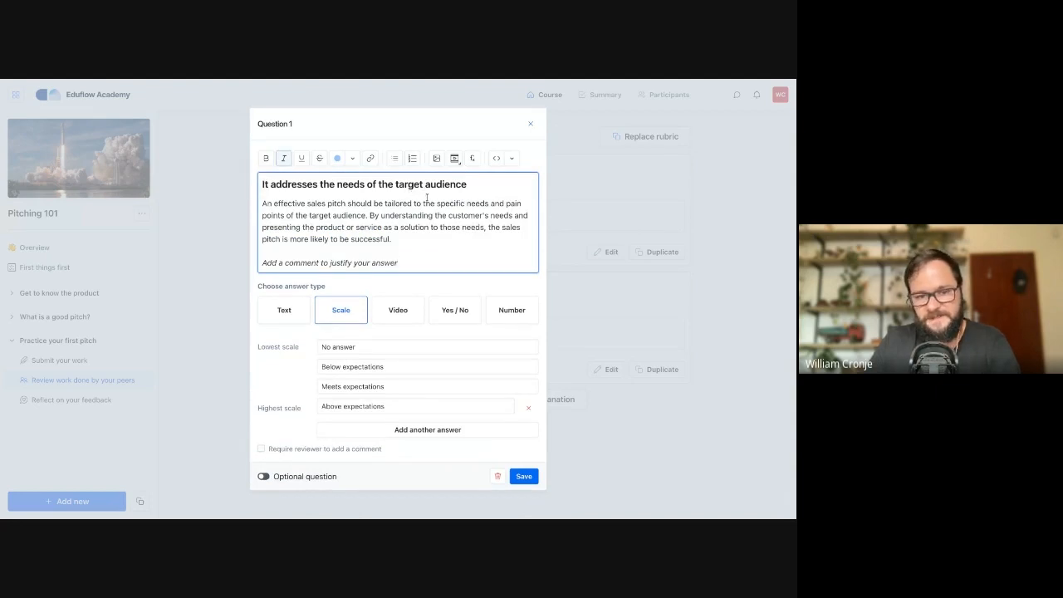
triple_click(262, 263)
left_click(410, 264)
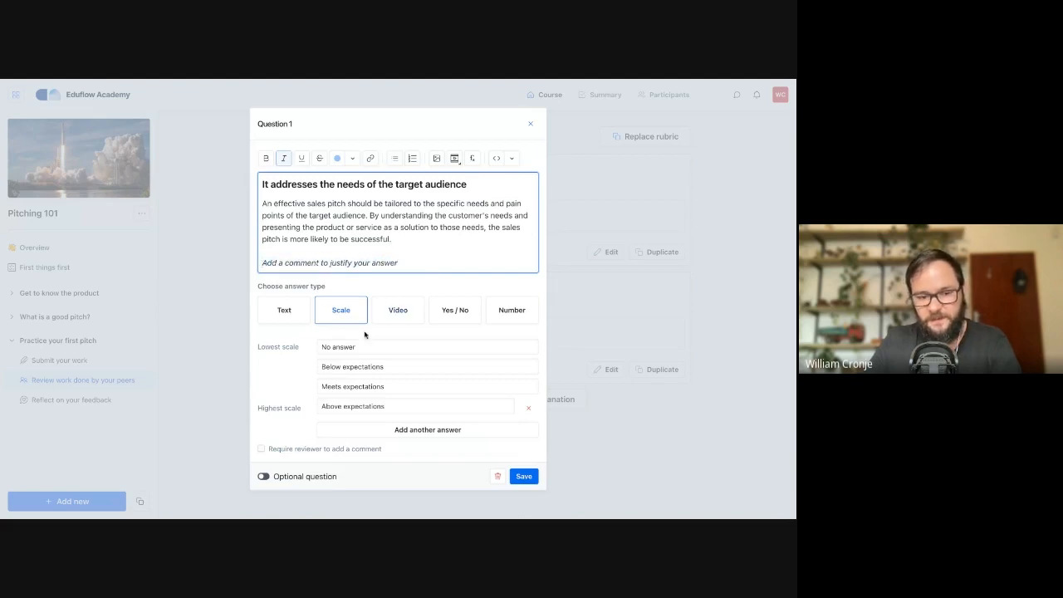
- Require reviewers to add a comment to the first question, save it and return to the peer review activity's settings
left_click(262, 449)
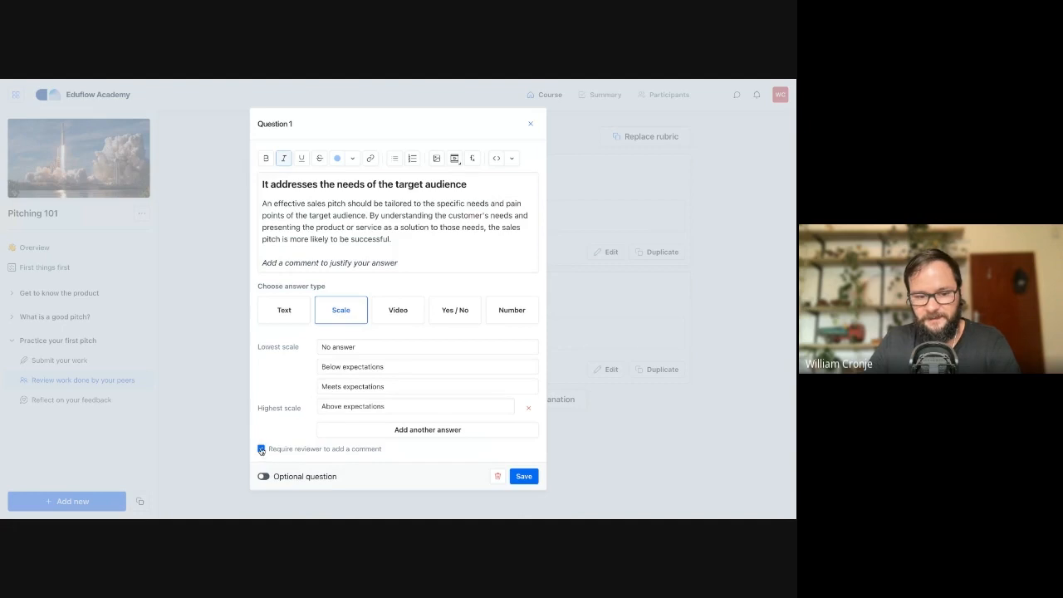
left_click(525, 479)
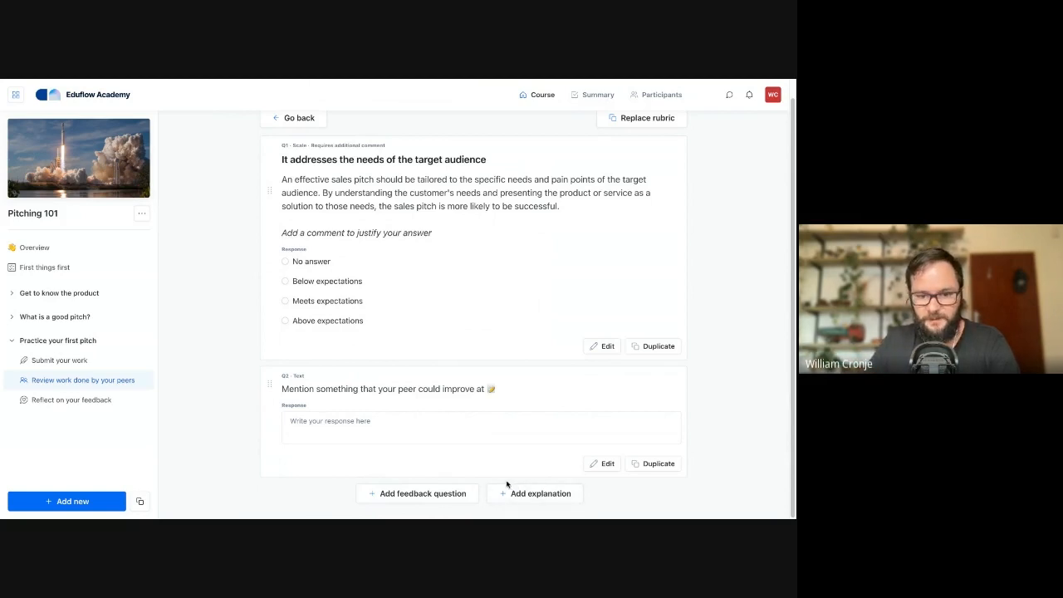
scroll(282, 407, "up", 1)
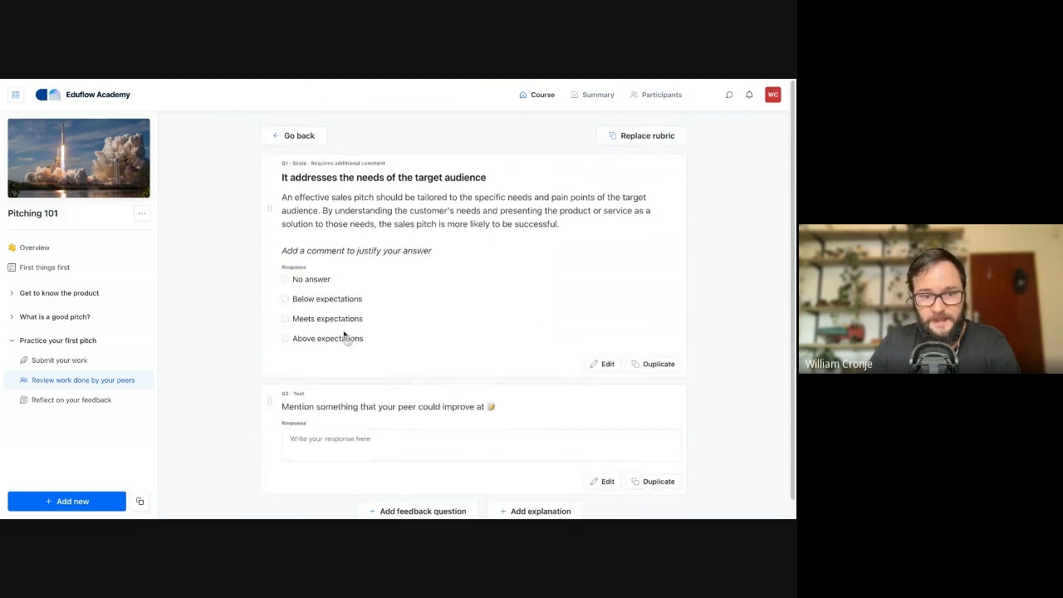
left_click(289, 137)
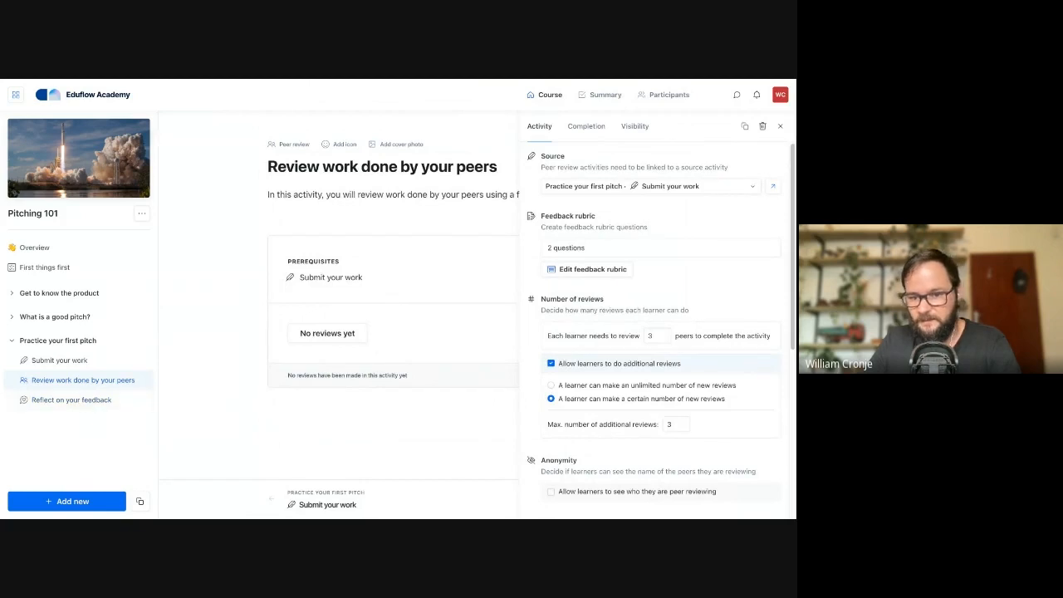
- Set the number of peers each learner needs to review to 1 in the peer review activity settings
left_click(422, 225)
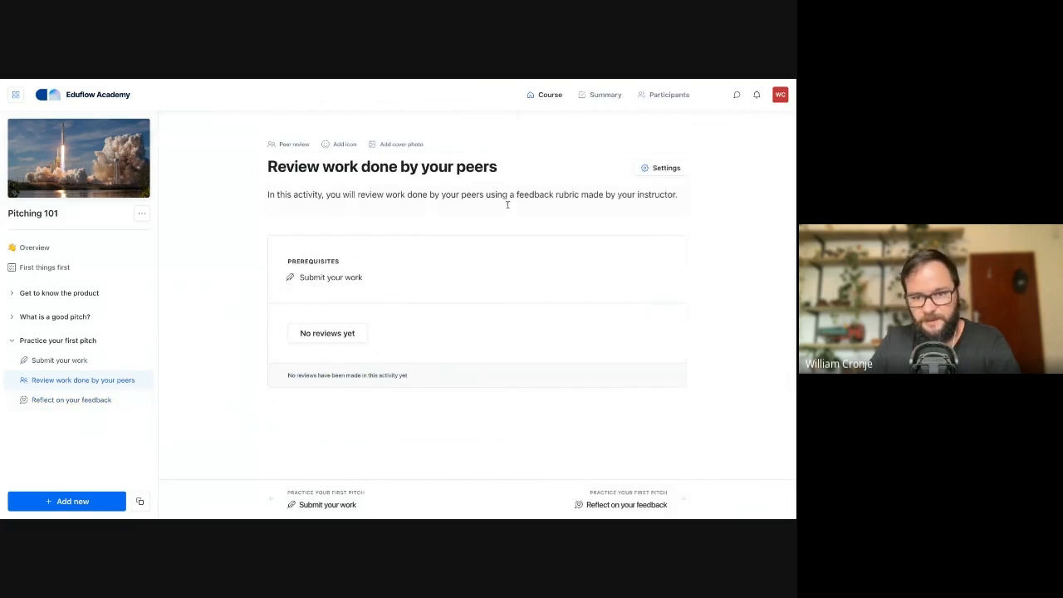
left_click(663, 168)
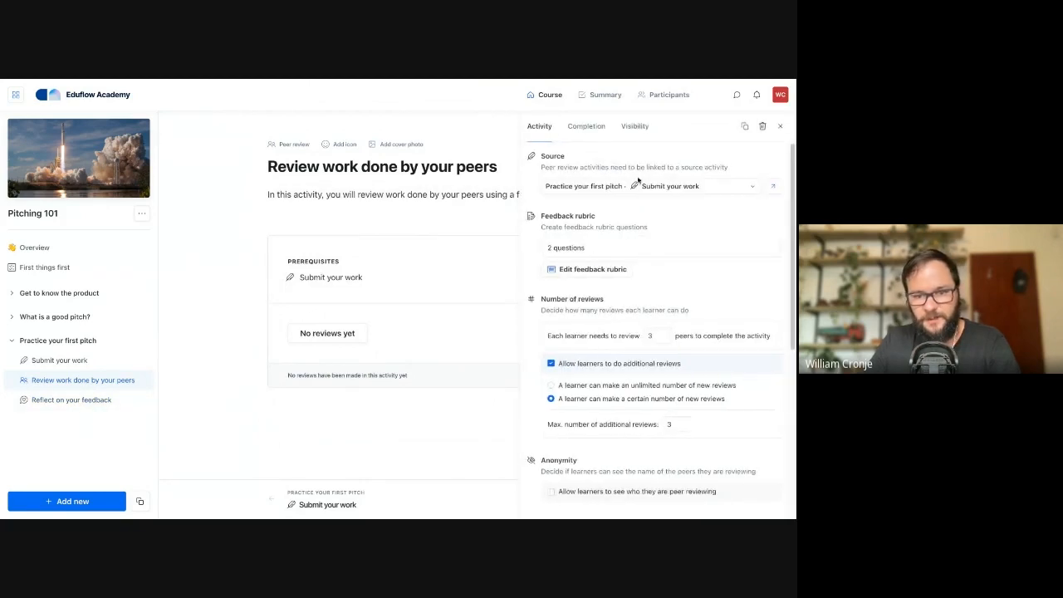
left_click(652, 336)
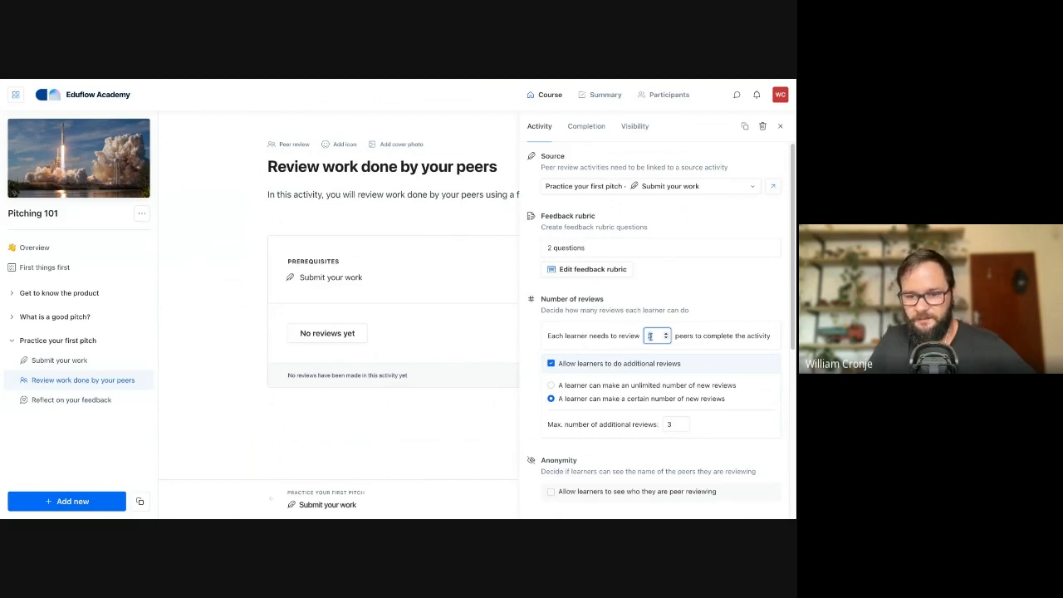
key("BackSpace")
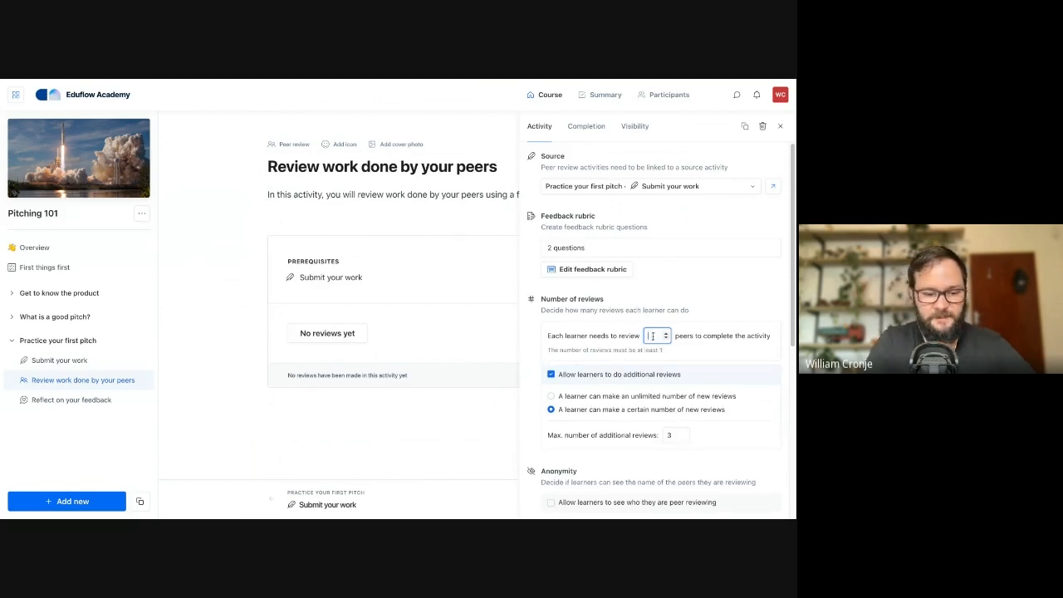
type("1")
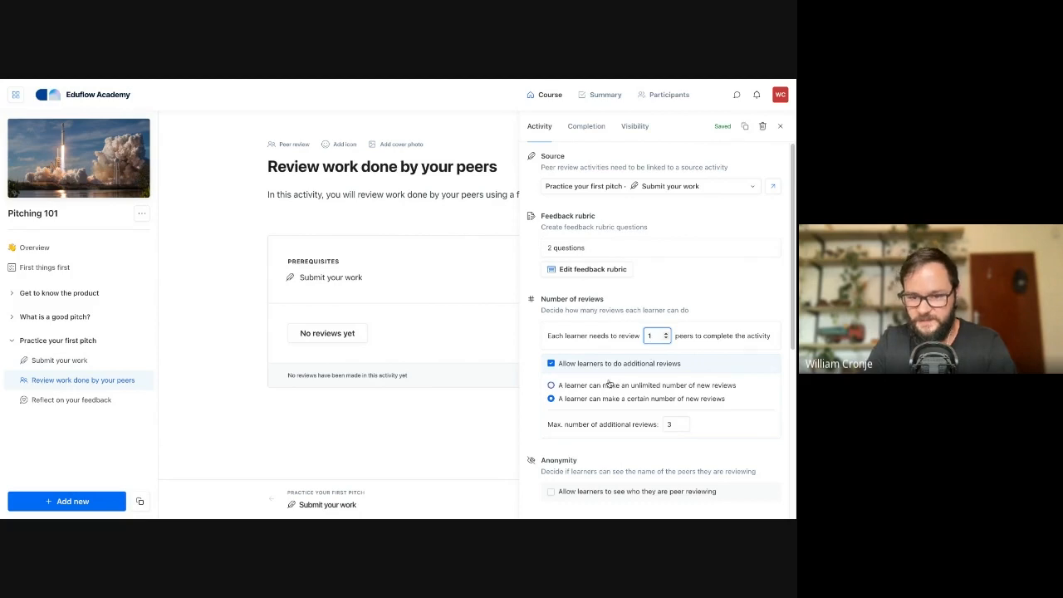
- Review the additional reviews, anonymity, allocation, group review and edits settings of the peer review activity
scroll(576, 423, "down", 1)
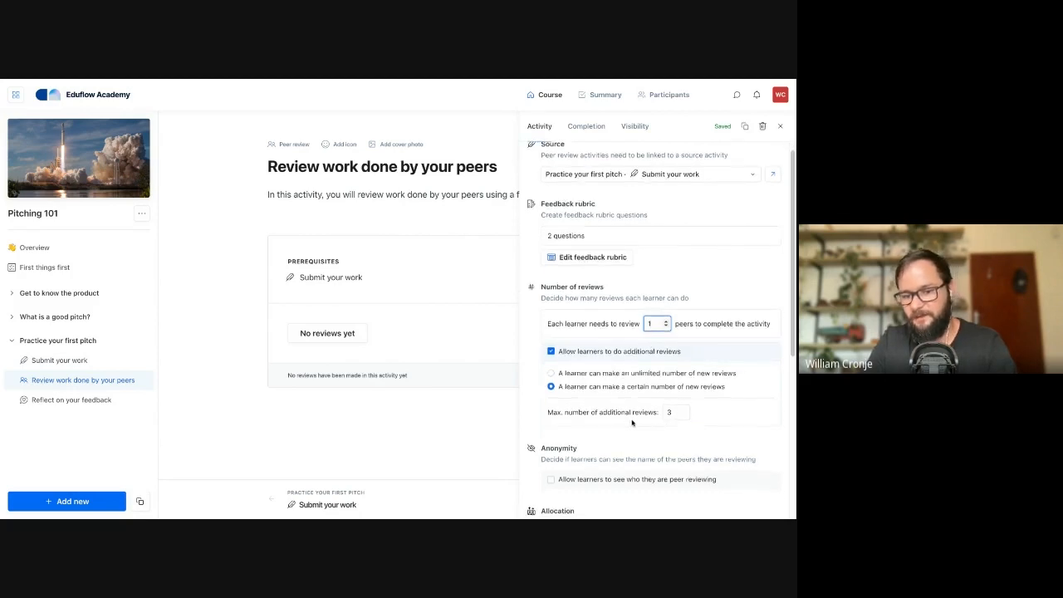
scroll(648, 416, "down", 1)
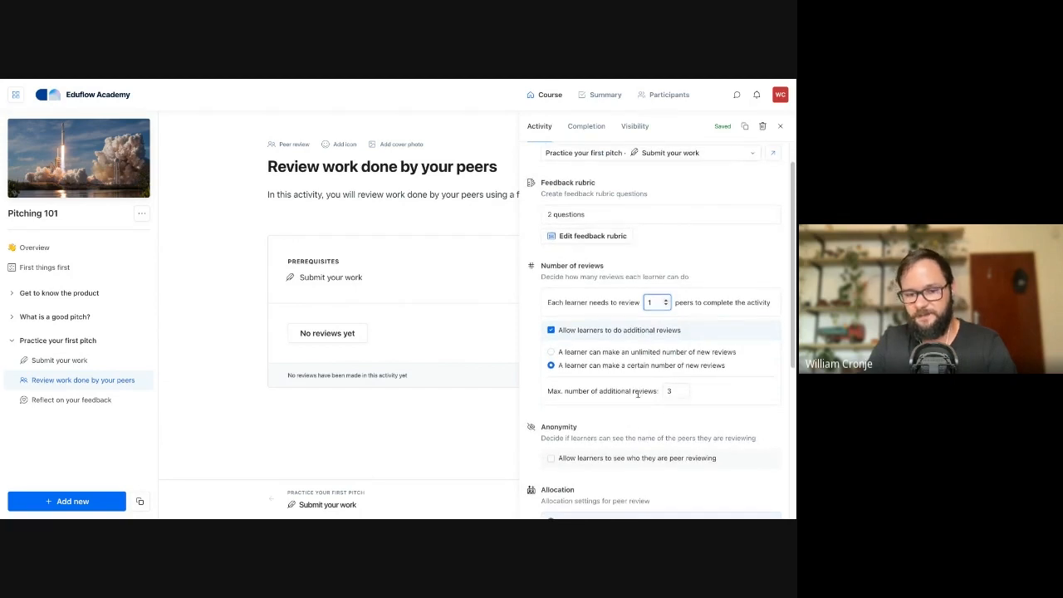
scroll(648, 395, "down", 1)
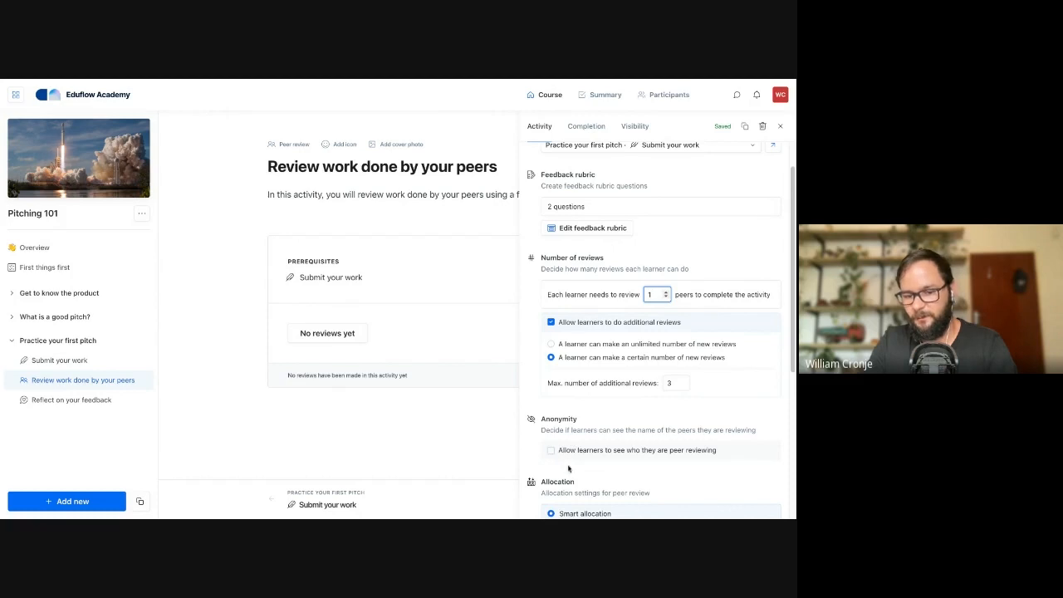
scroll(563, 446, "down", 1)
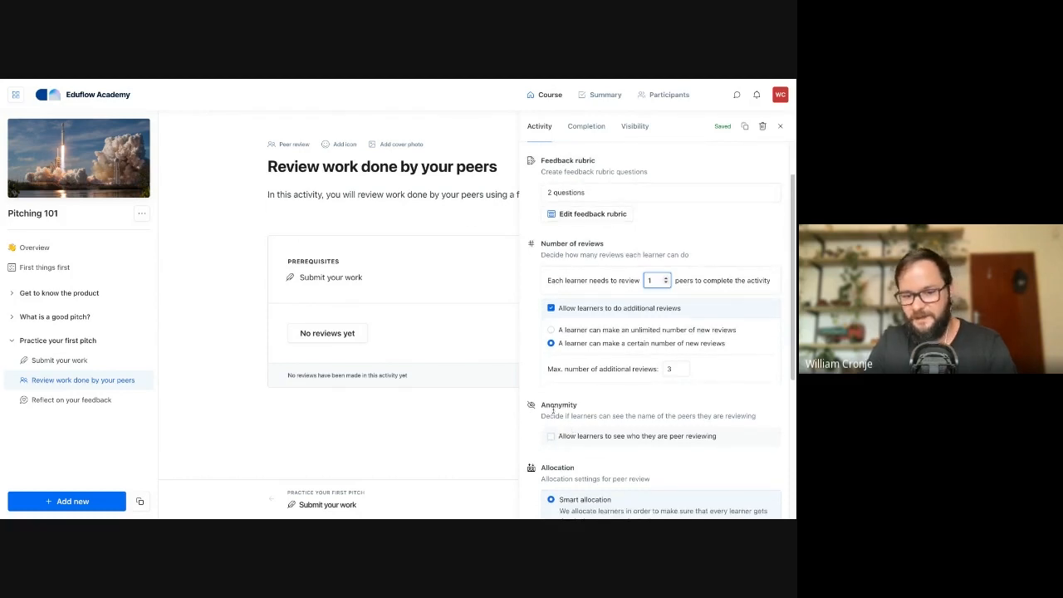
scroll(554, 409, "down", 3)
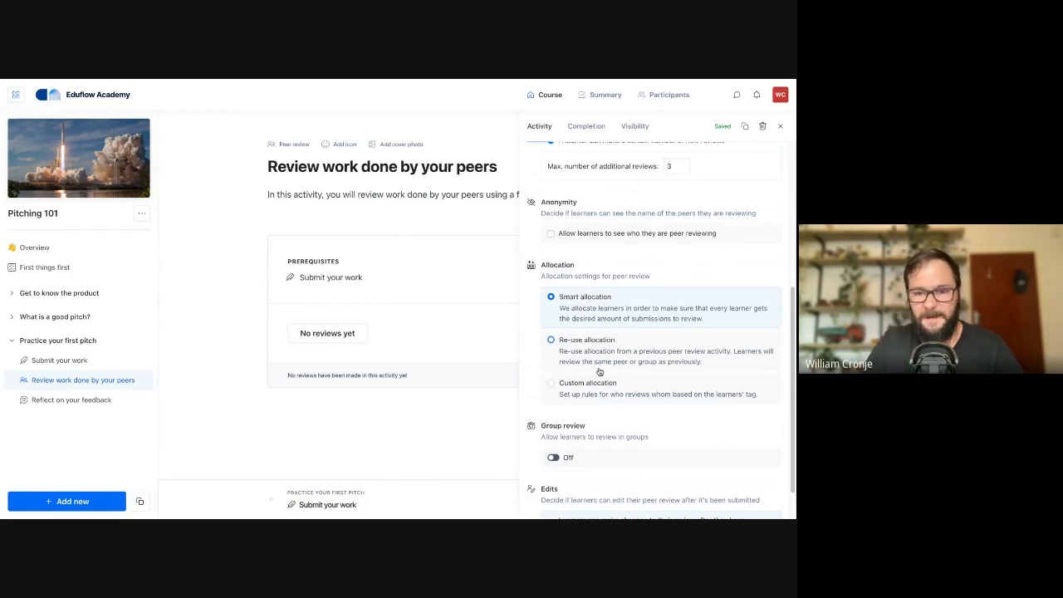
scroll(601, 371, "down", 1)
scroll(600, 372, "up", 2)
scroll(600, 372, "up", 3)
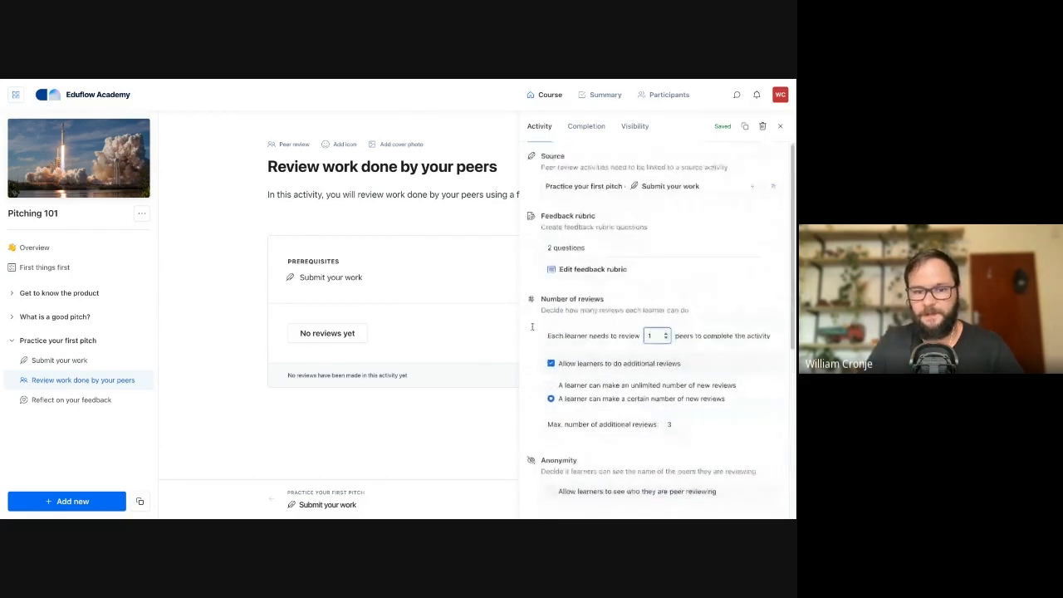
left_click(436, 210)
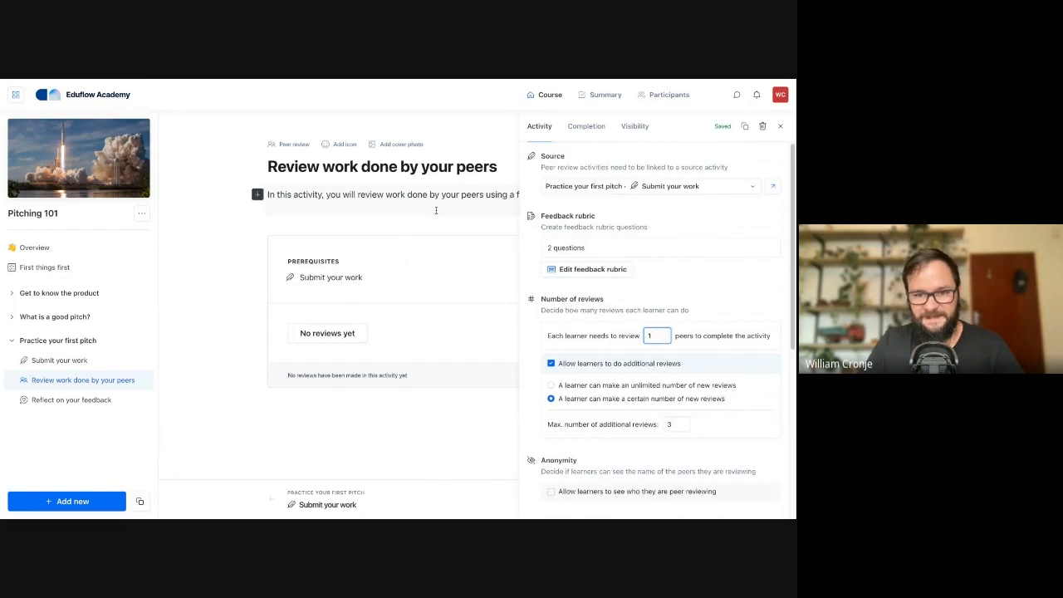
- Review the anonymity, reflection rubric, group reflections and editing settings of the "Reflect on your feedback" activity
left_click(73, 402)
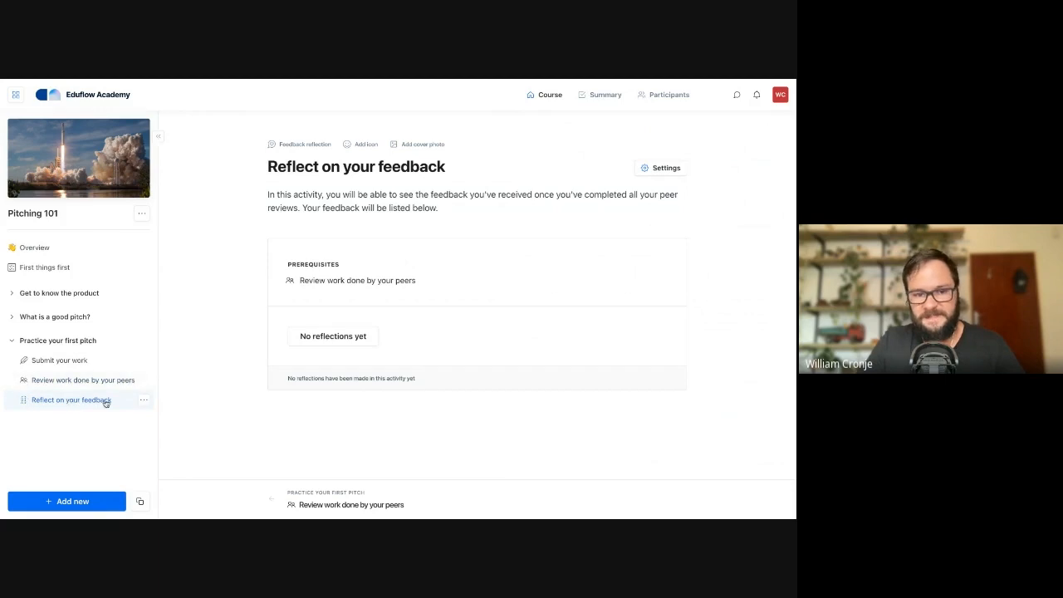
left_click(656, 171)
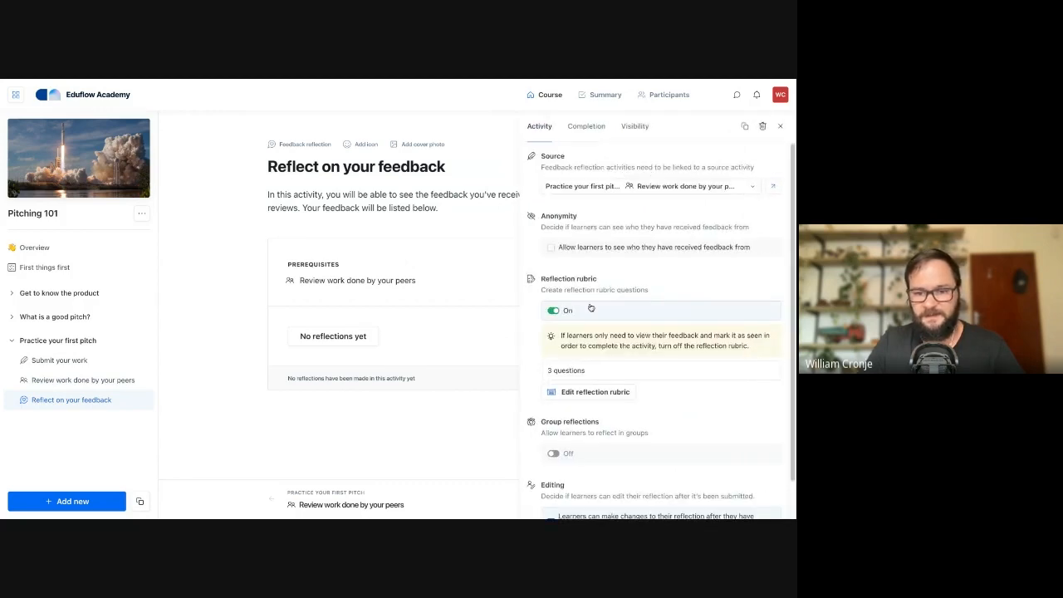
scroll(605, 282, "down", 1)
scroll(604, 279, "down", 1)
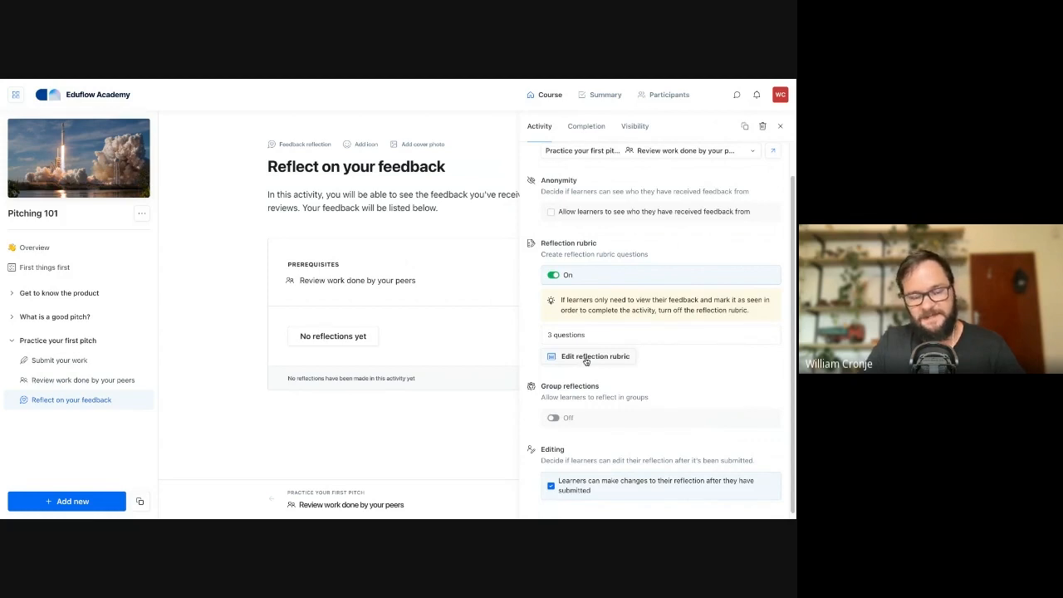
- Open the reflection rubric of "Reflect on your feedback" and read through its questions
left_click(588, 358)
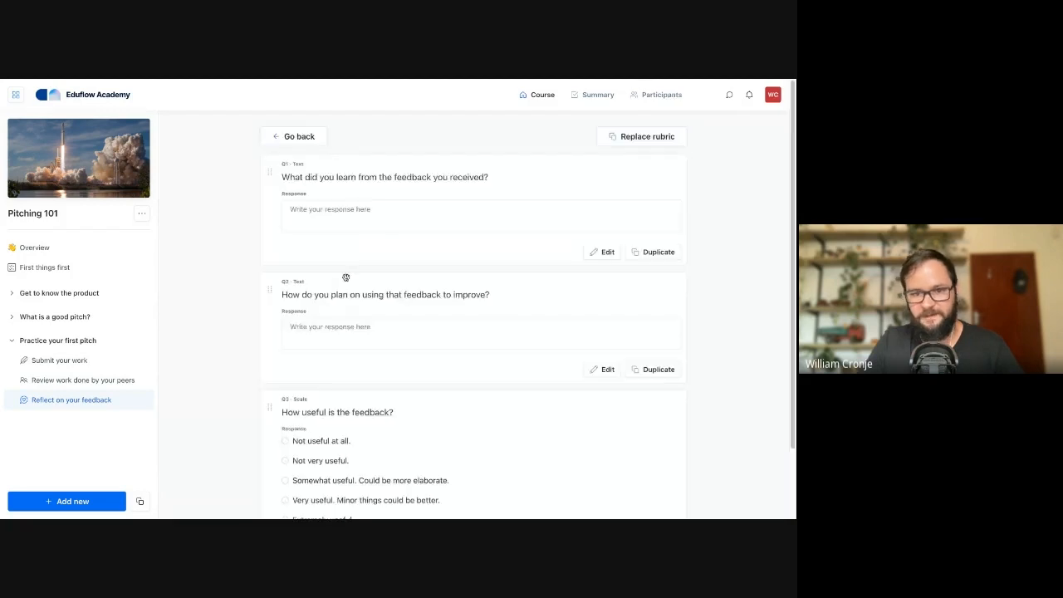
scroll(341, 238, "down", 2)
scroll(340, 249, "down", 1)
scroll(345, 283, "up", 3)
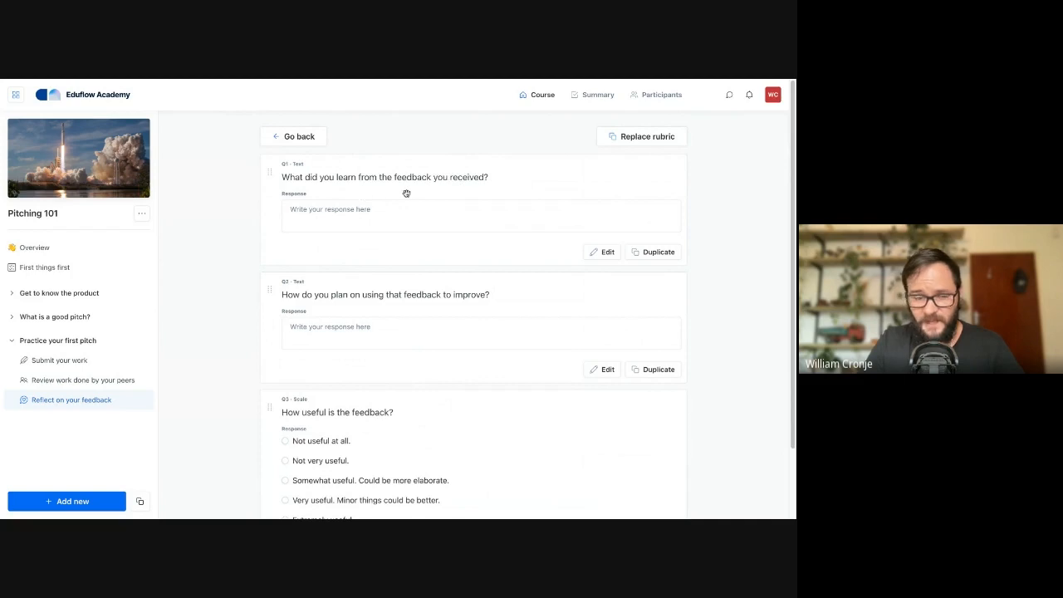
scroll(396, 290, "down", 1)
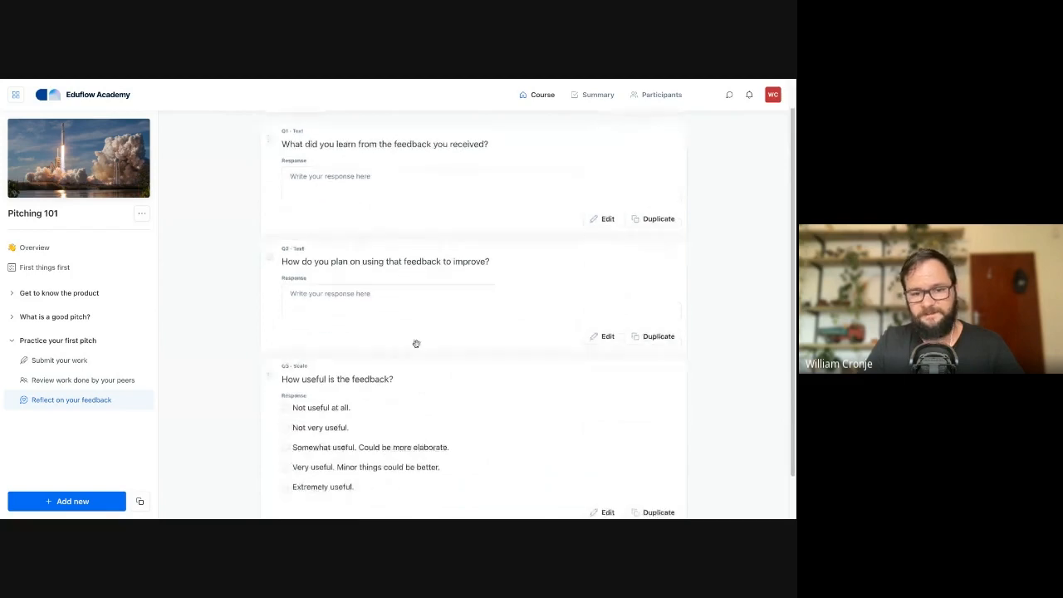
scroll(414, 359, "up", 1)
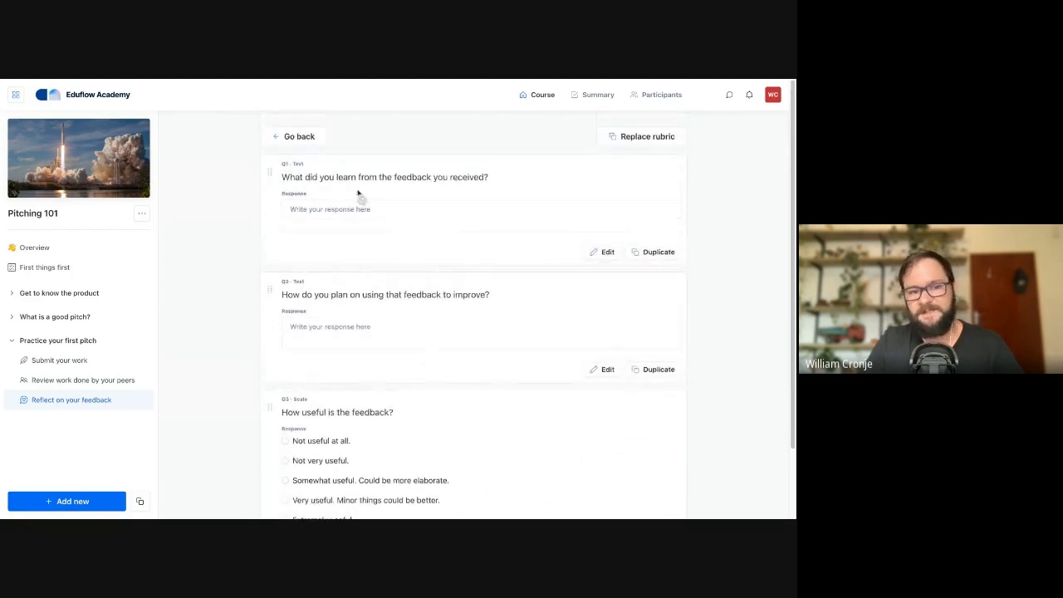